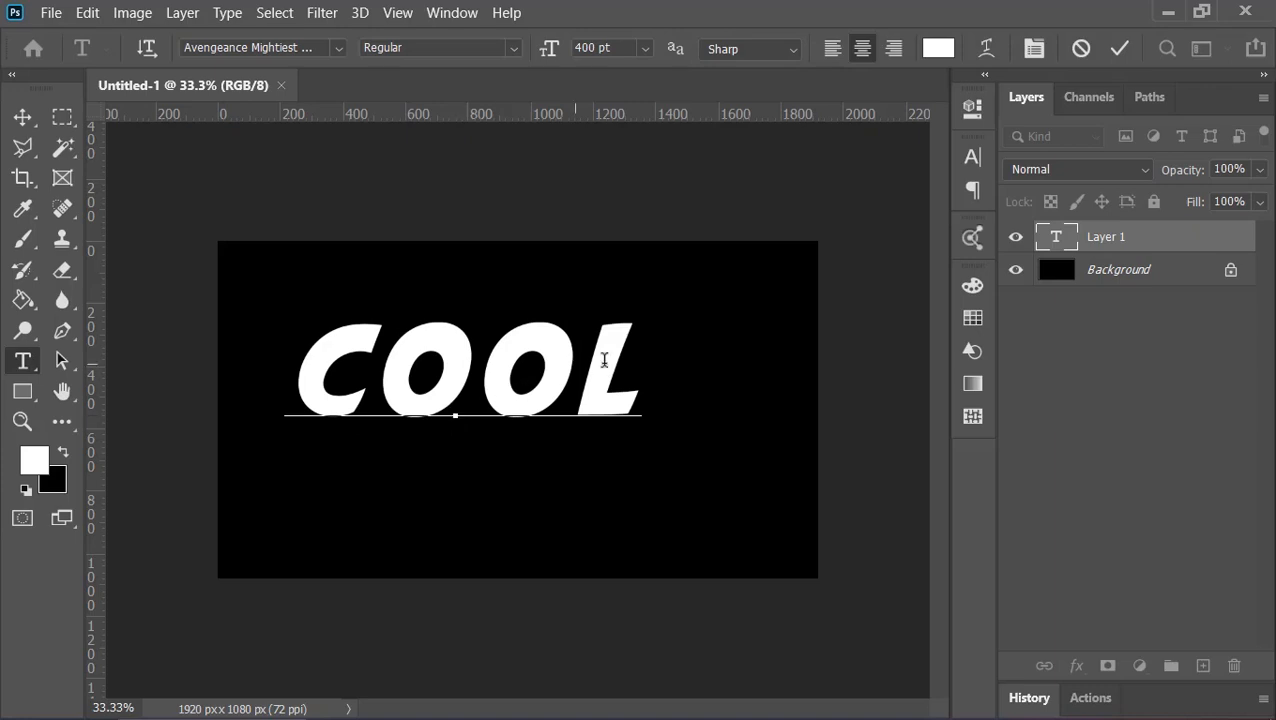
Step: Skew the word COOL horizontally so its slanted letters stand upright, and commit the text edit
{"action": "left_click_drag", "start_coordinate": [635, 362], "coordinate": [265, 366]}
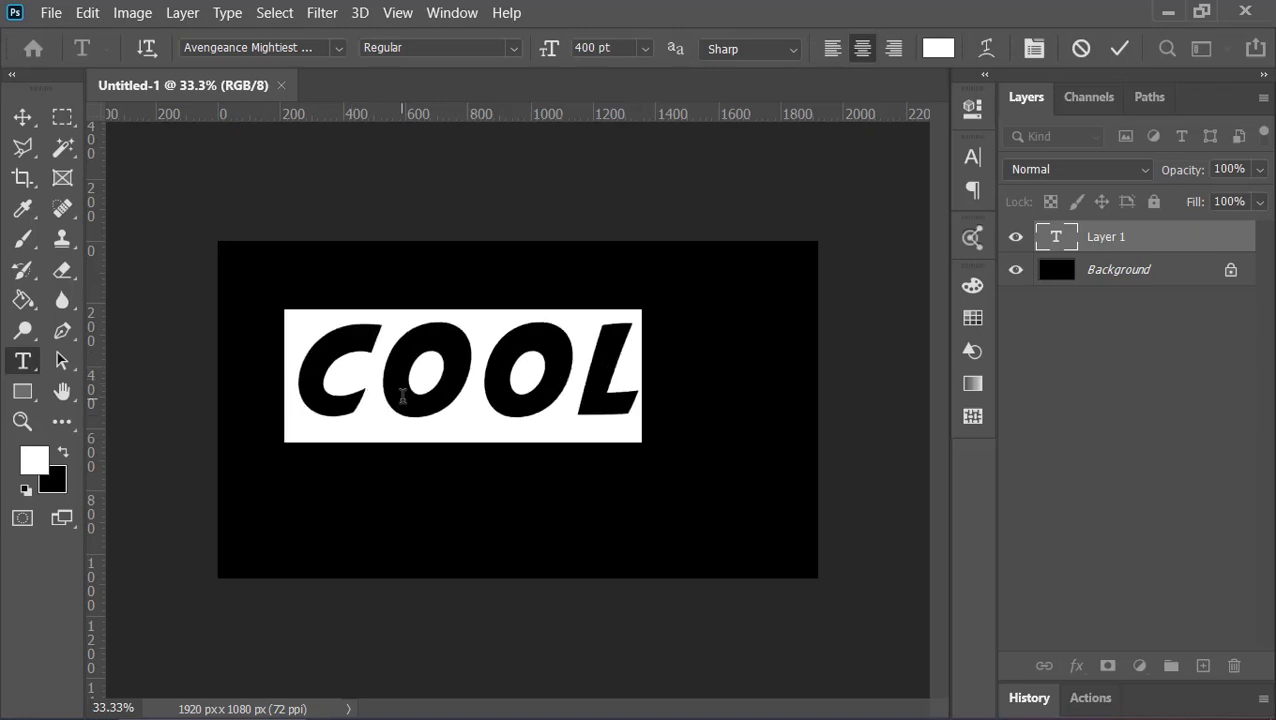
{"action": "key", "text": "ctrl"}
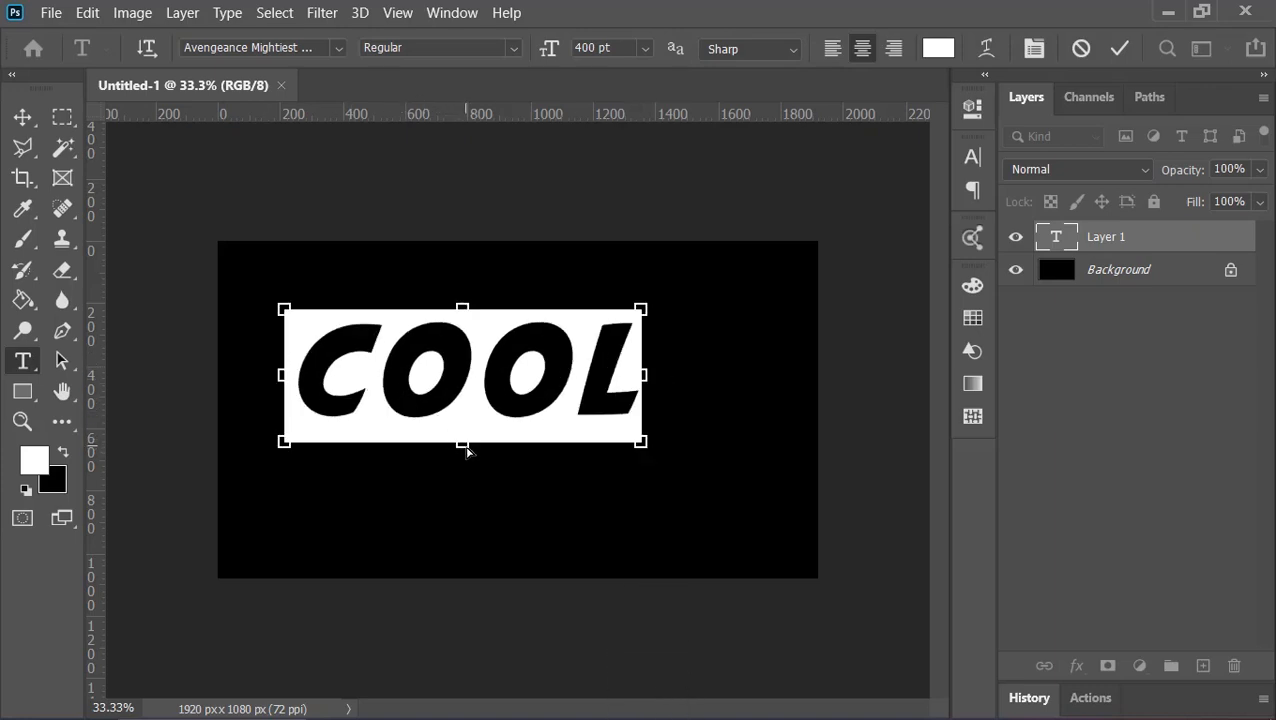
{"action": "left_click_drag", "start_coordinate": [468, 451], "coordinate": [502, 448]}
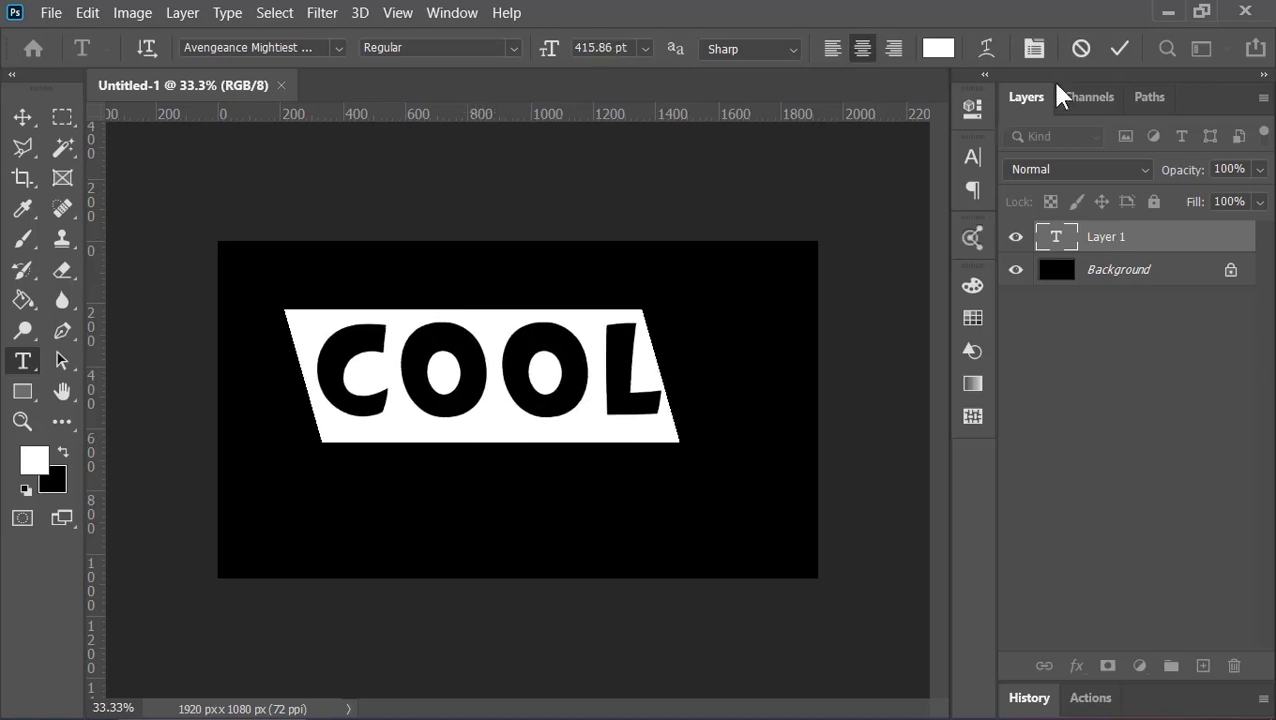
{"action": "left_click", "coordinate": [1114, 48]}
Step: Center the COOL text layer horizontally and vertically on the canvas
{"action": "key", "text": "v"}
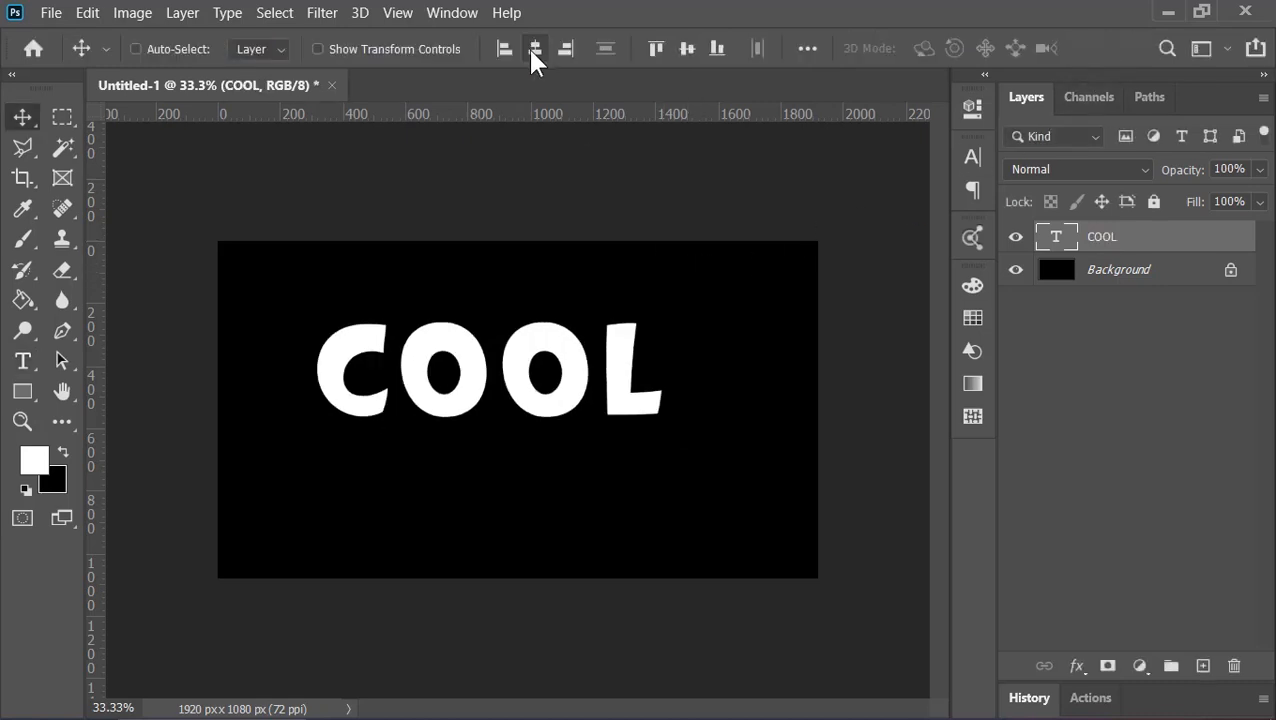
{"action": "left_click", "coordinate": [535, 48]}
{"action": "left_click", "coordinate": [694, 49]}
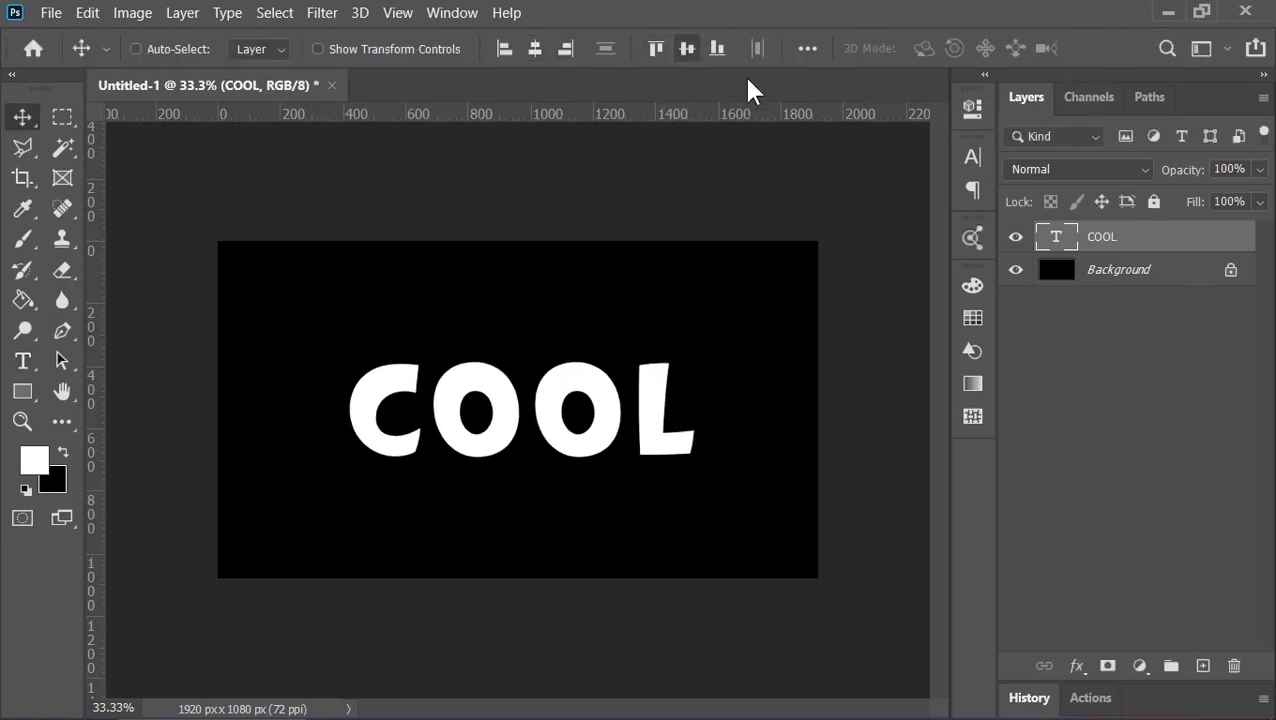
Step: Set the COOL layer's fill opacity to 0% and add an 8 px white outside stroke
{"action": "right_click", "coordinate": [1057, 245]}
{"action": "left_click", "coordinate": [1059, 253]}
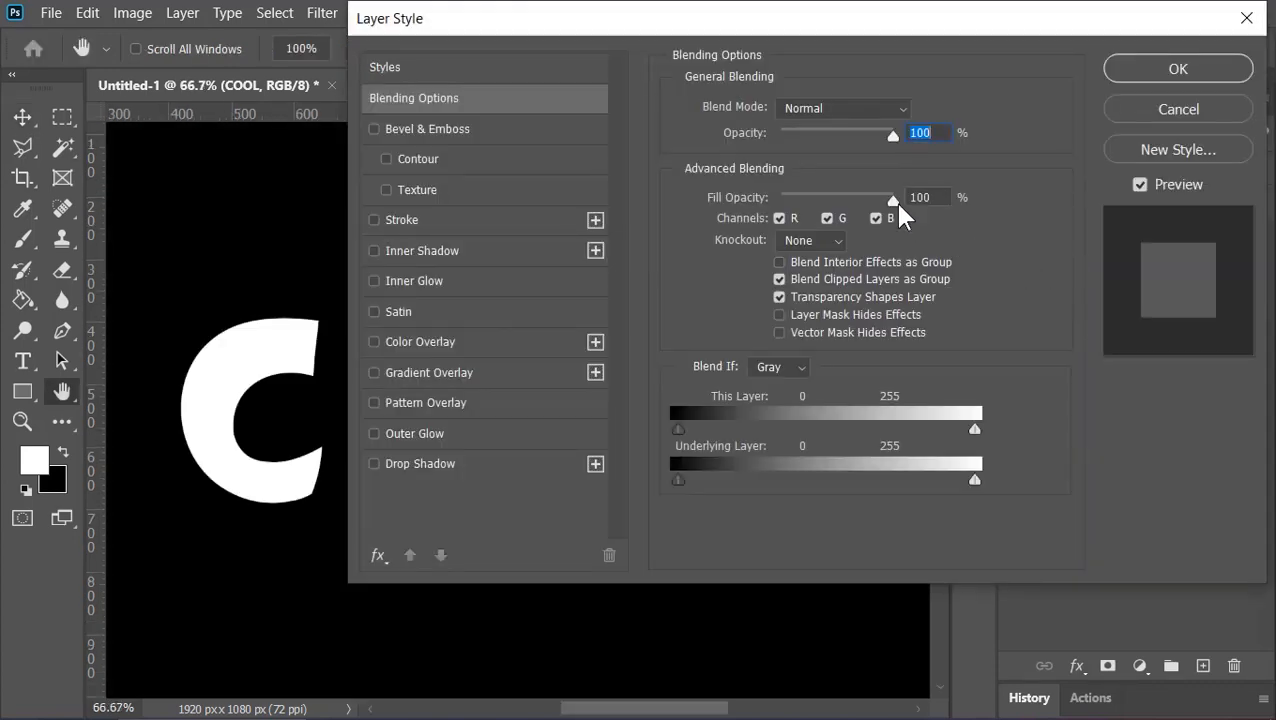
{"action": "left_click_drag", "start_coordinate": [892, 198], "coordinate": [763, 226]}
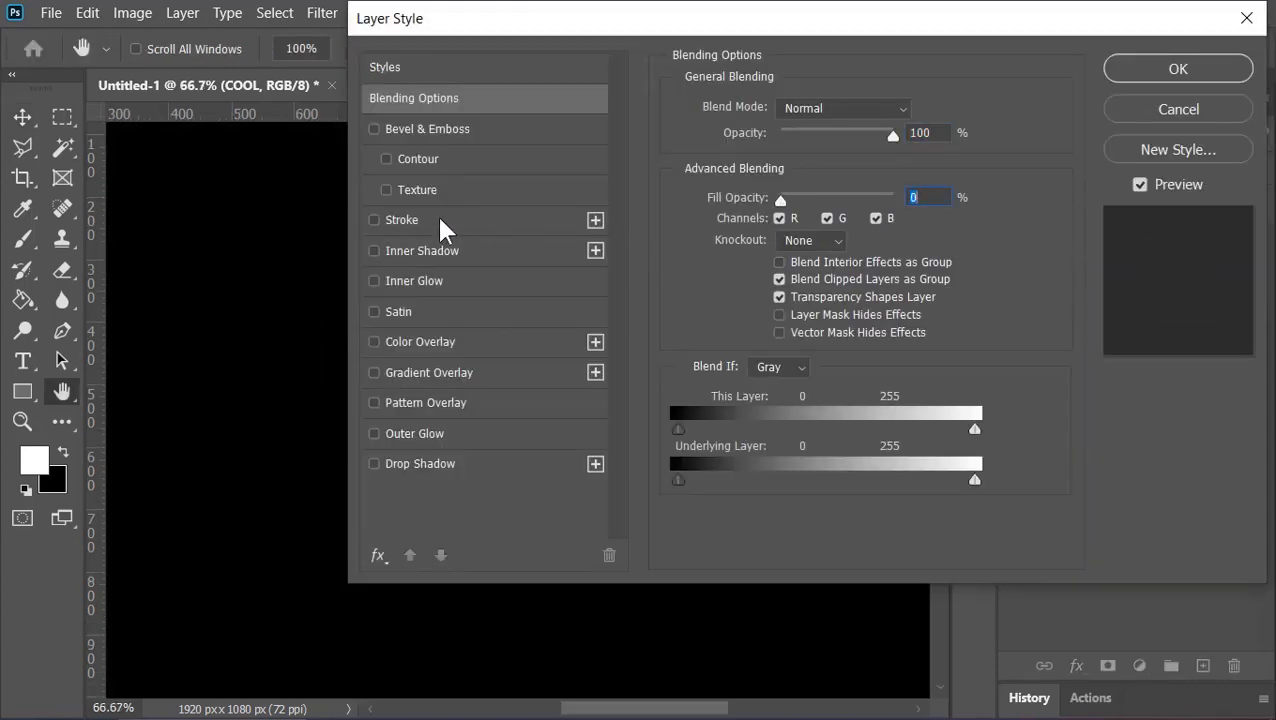
{"action": "left_click", "coordinate": [468, 220]}
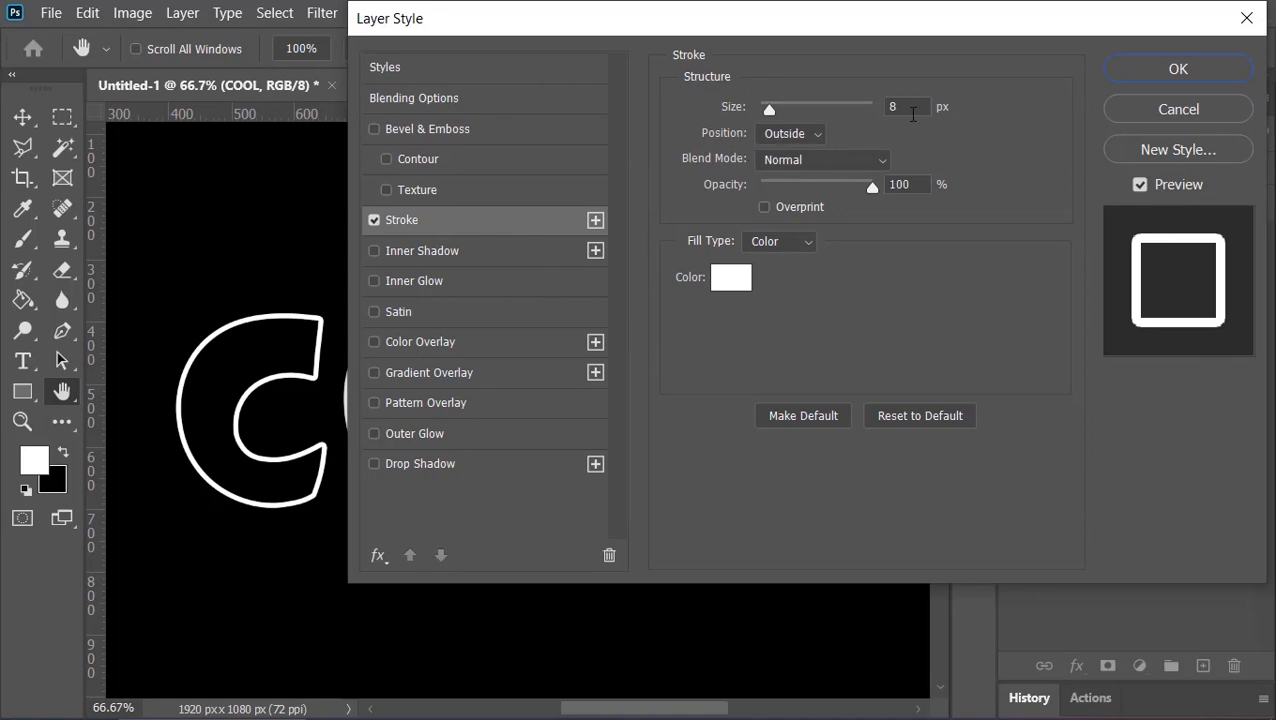
{"action": "left_click", "coordinate": [915, 110]}
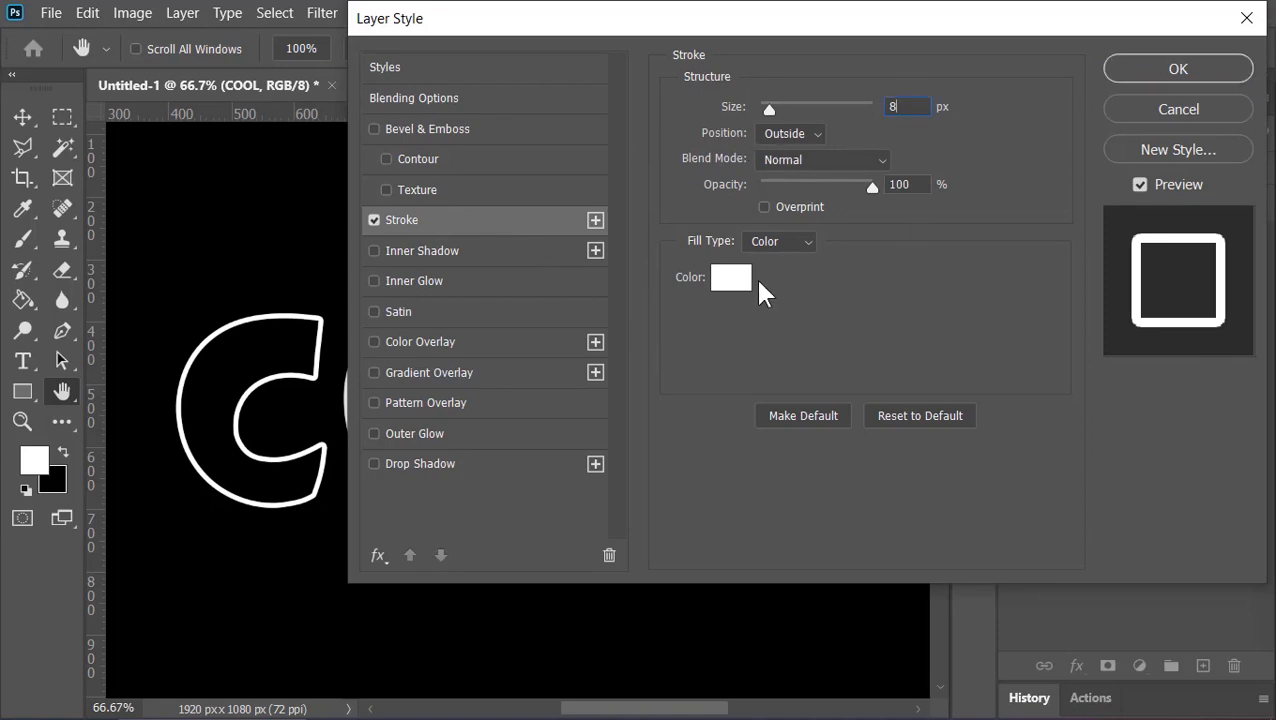
{"action": "left_click", "coordinate": [1176, 70]}
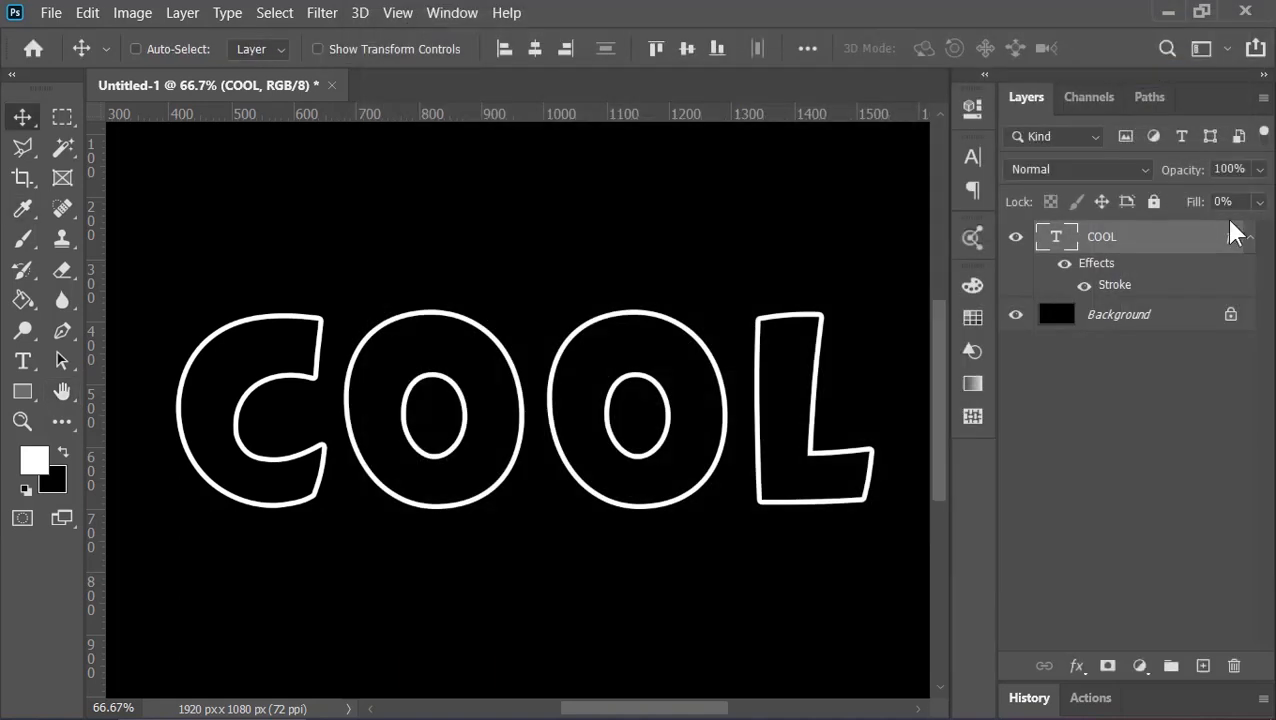
{"action": "left_click", "coordinate": [1249, 237]}
Step: Unlock the black background layer and convert it together with the COOL text layer into one smart object
{"action": "key", "text": "ctrl+0"}
{"action": "left_click", "coordinate": [1230, 272]}
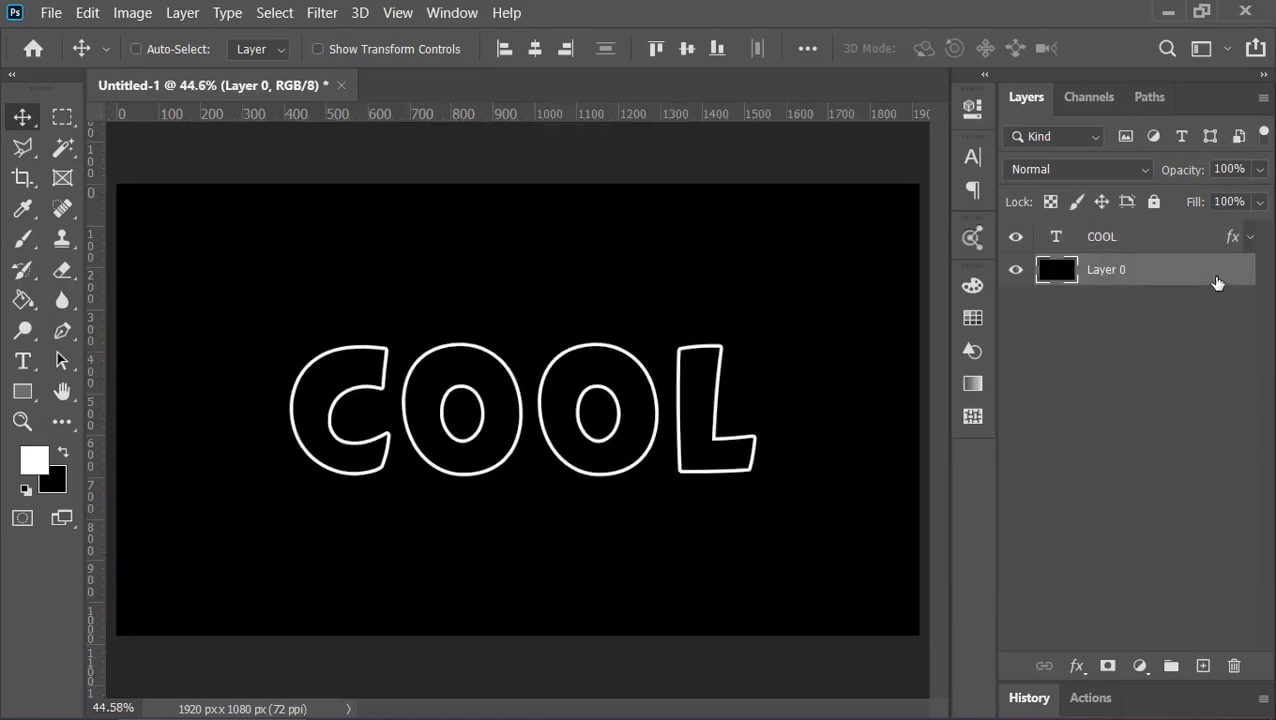
{"action": "left_click", "coordinate": [1128, 240], "text": "shift"}
{"action": "right_click", "coordinate": [1128, 240]}
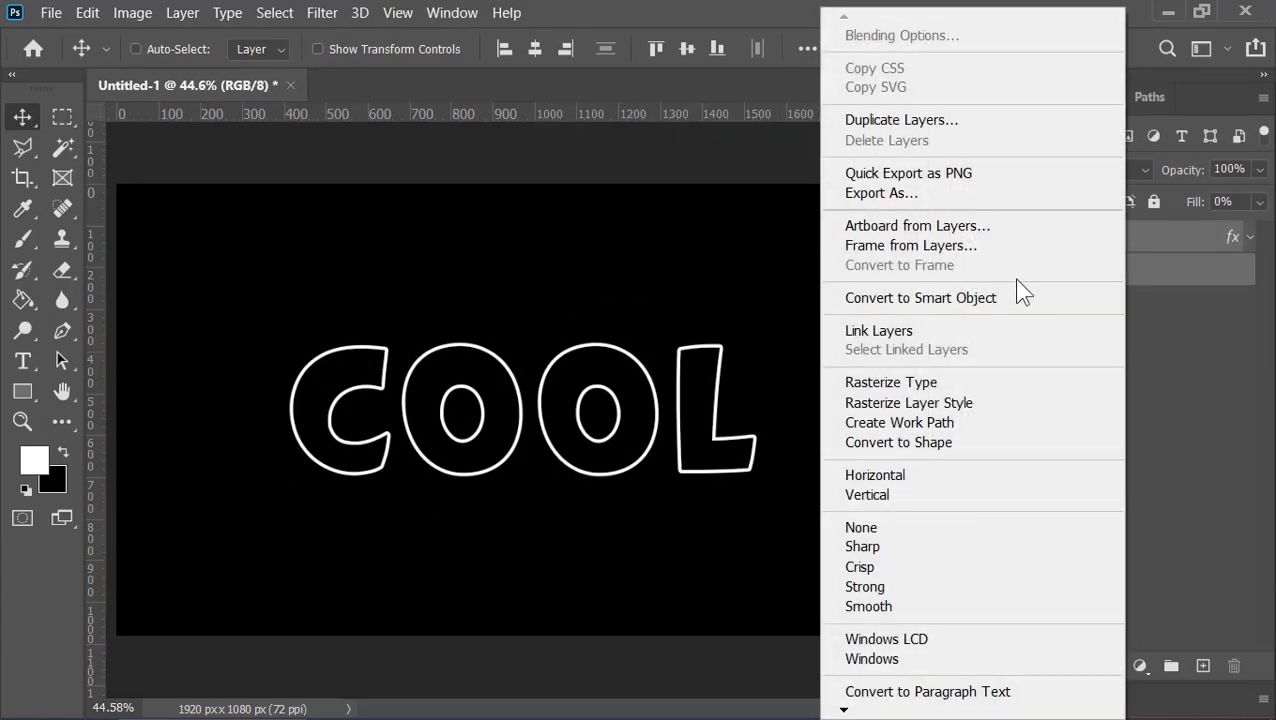
{"action": "left_click", "coordinate": [1011, 300]}
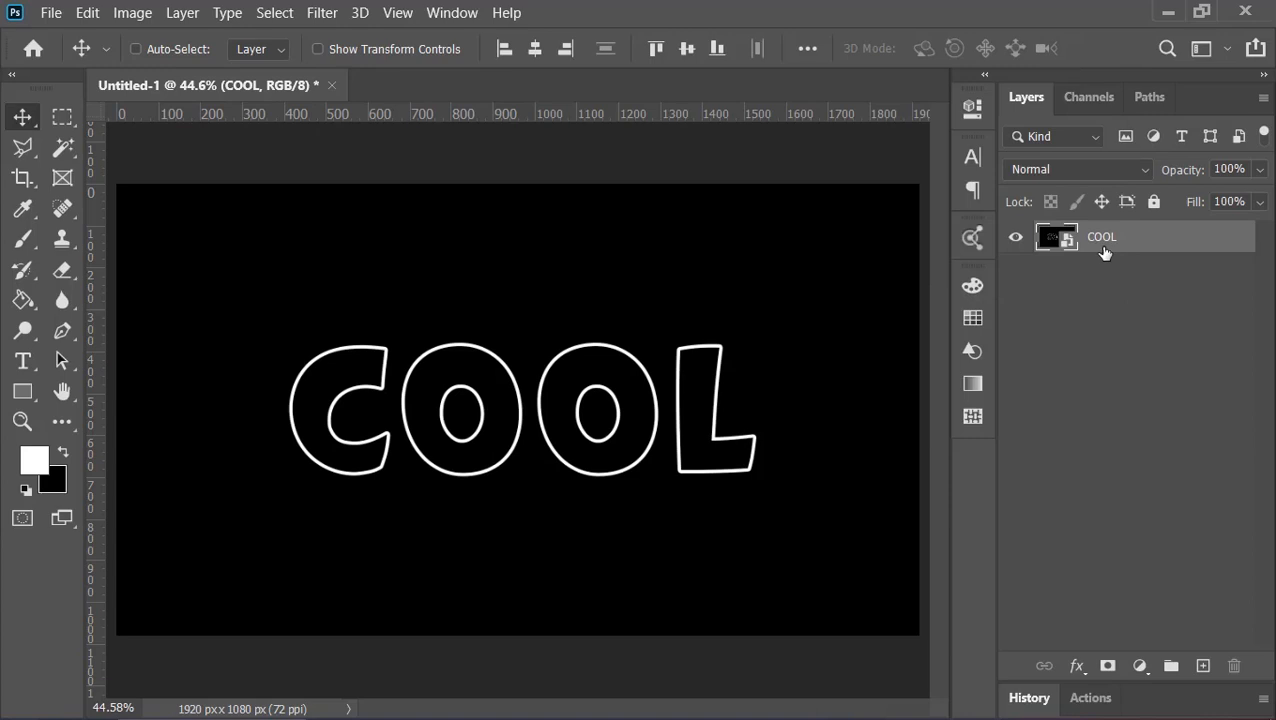
Step: Apply a Wind filter to the COOL smart object with method Wind and direction From the Right
{"action": "left_click", "coordinate": [324, 14]}
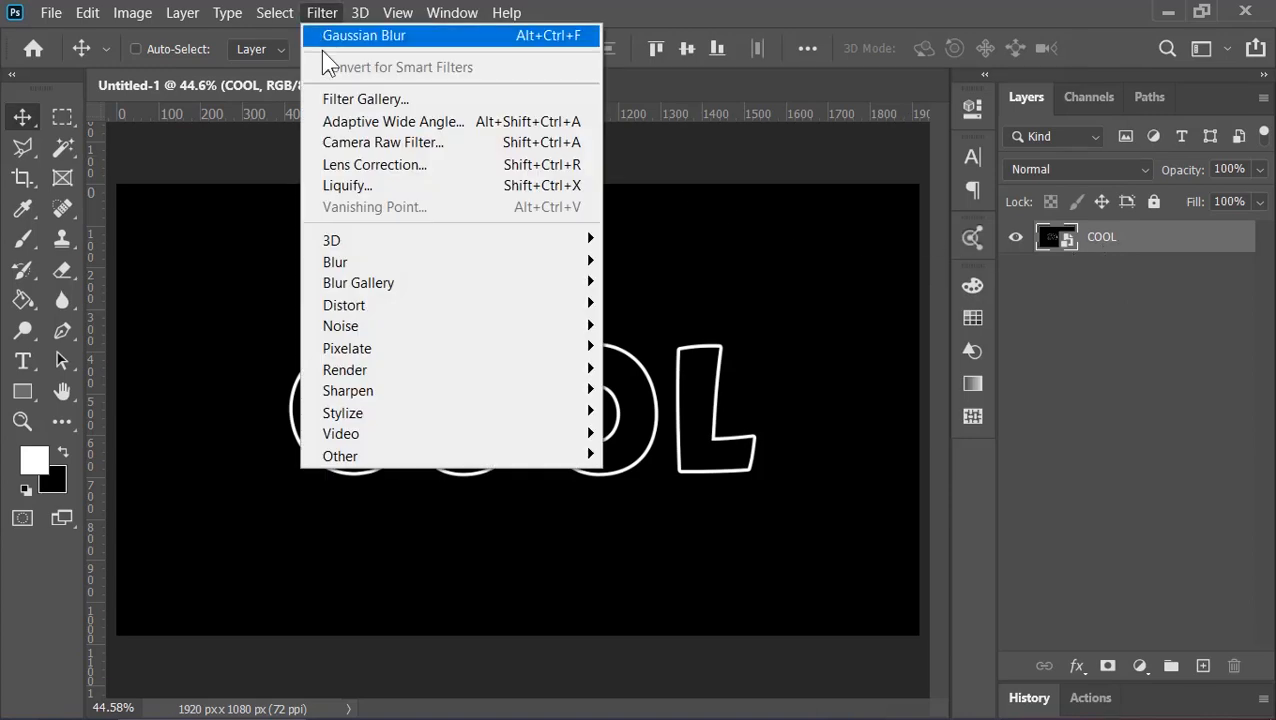
{"action": "mouse_move", "coordinate": [367, 414]}
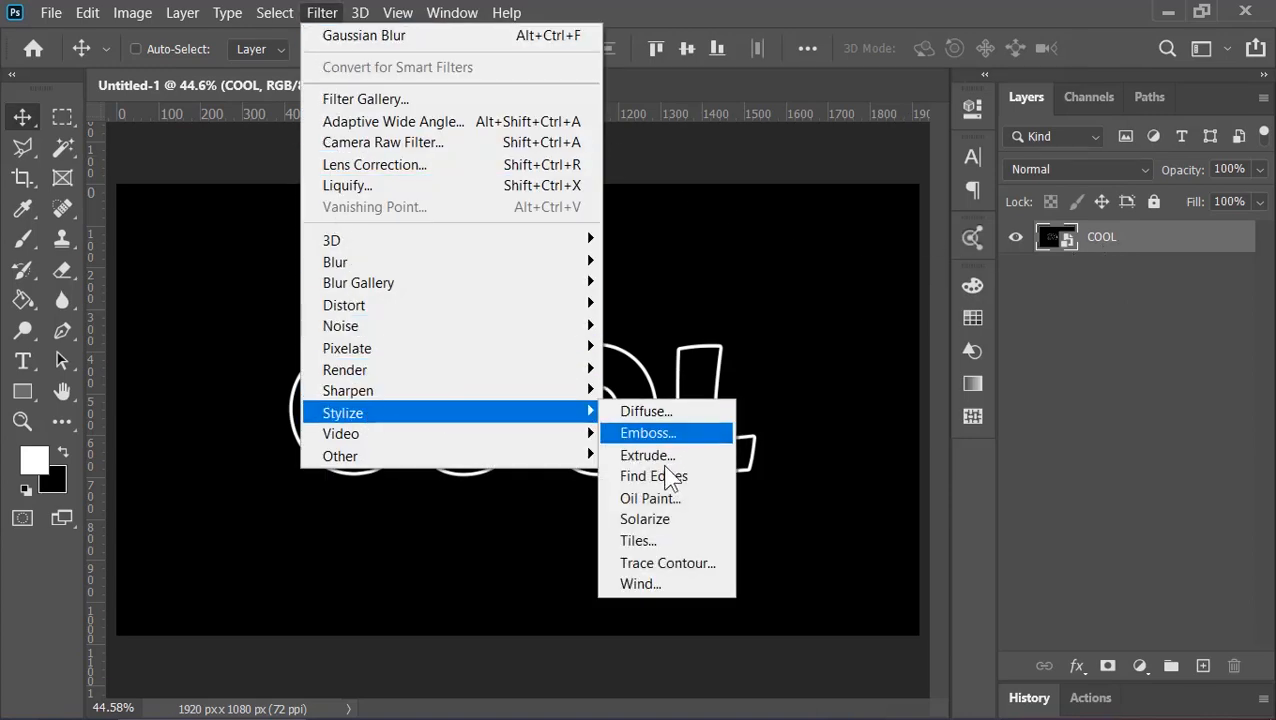
{"action": "left_click", "coordinate": [648, 588]}
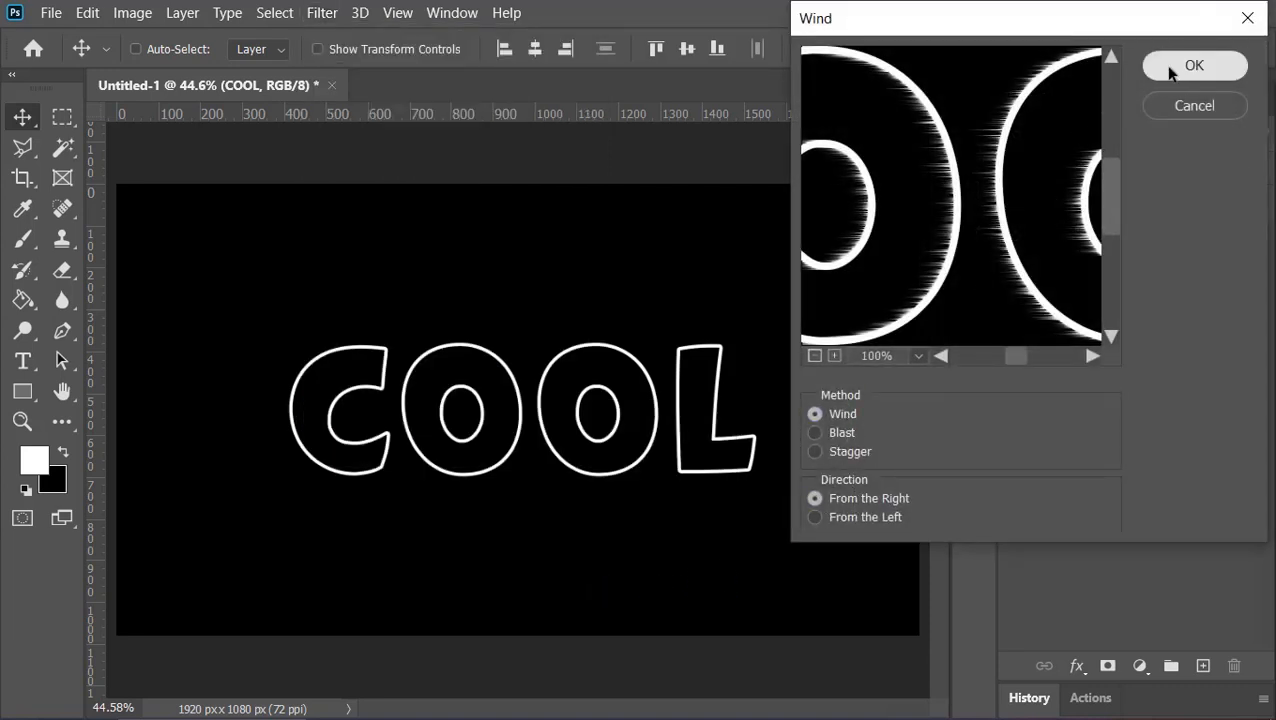
{"action": "left_click", "coordinate": [1195, 65]}
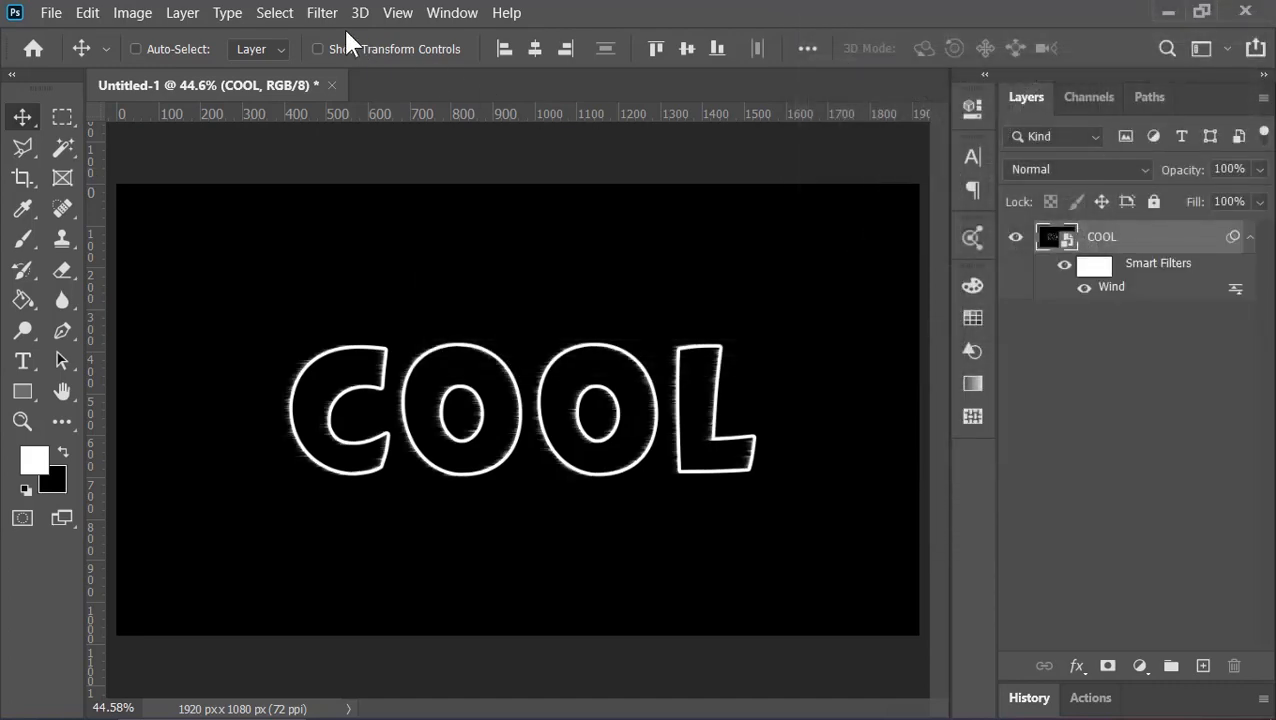
Step: Reapply the Wind filter from the right and convert the filtered COOL layer into a new smart object
{"action": "left_click", "coordinate": [322, 12]}
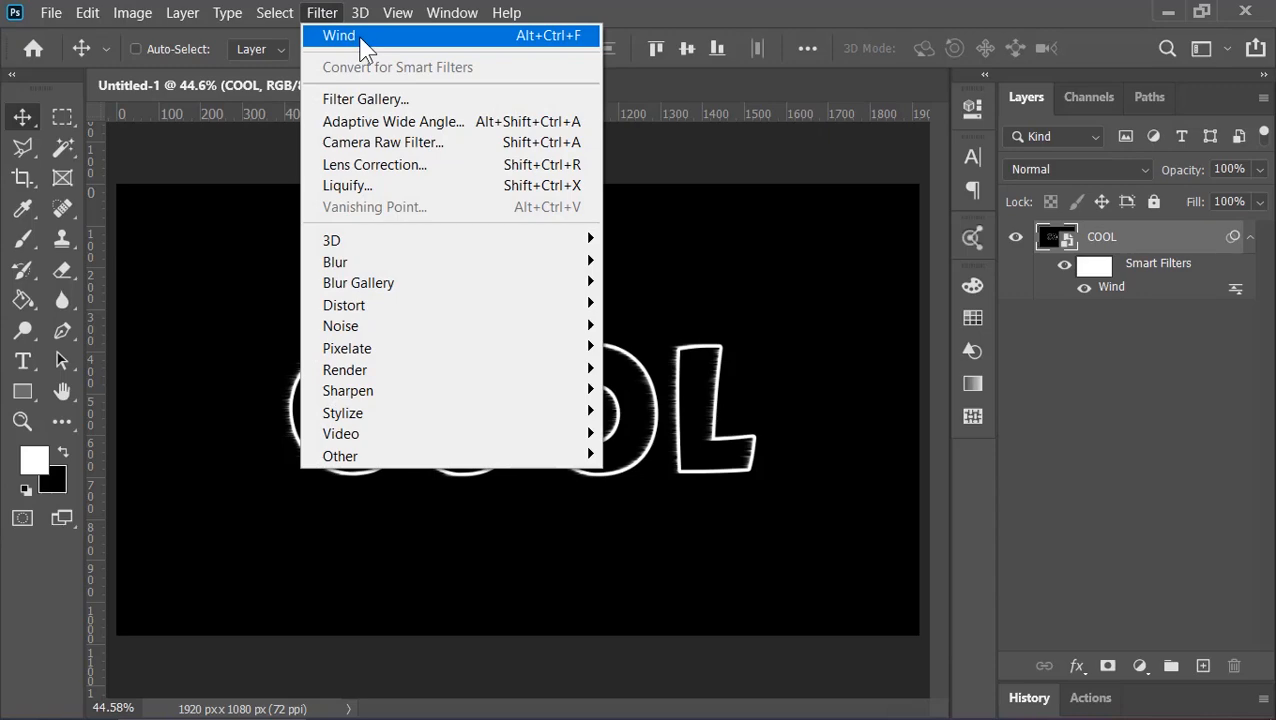
{"action": "left_click", "coordinate": [360, 42]}
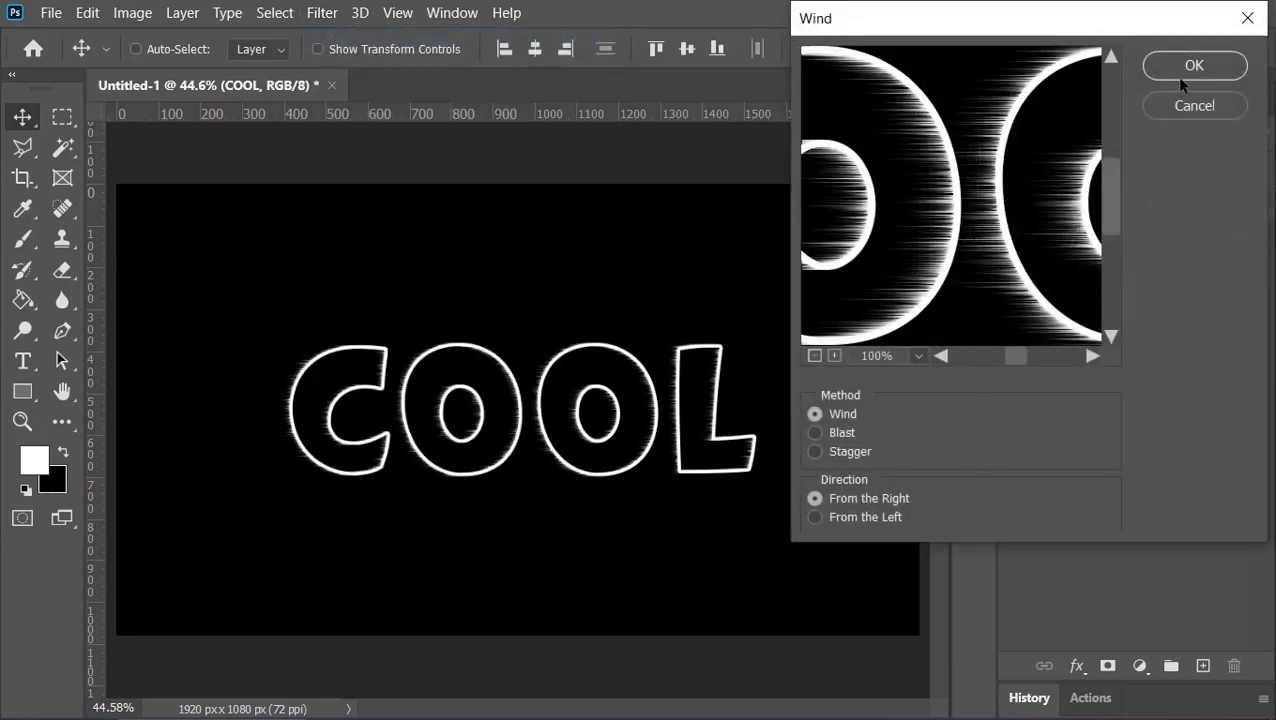
{"action": "left_click", "coordinate": [1180, 74]}
{"action": "left_click", "coordinate": [1248, 238]}
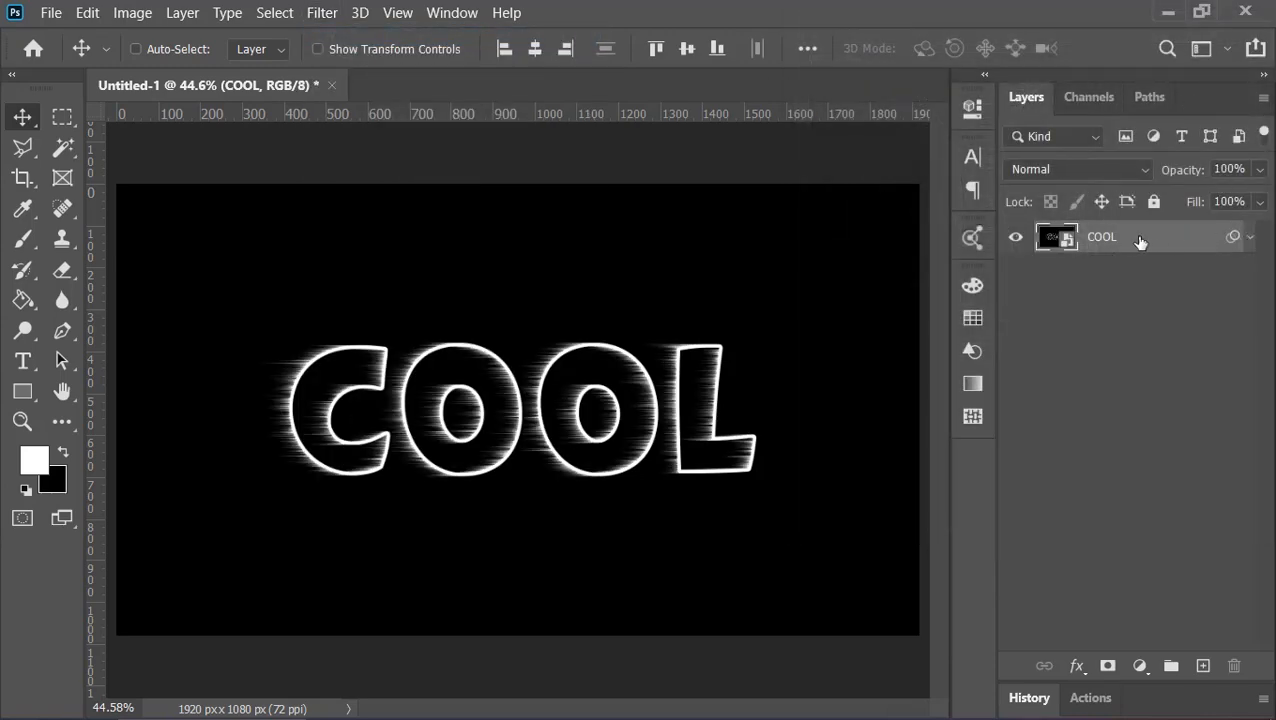
{"action": "right_click", "coordinate": [1122, 241]}
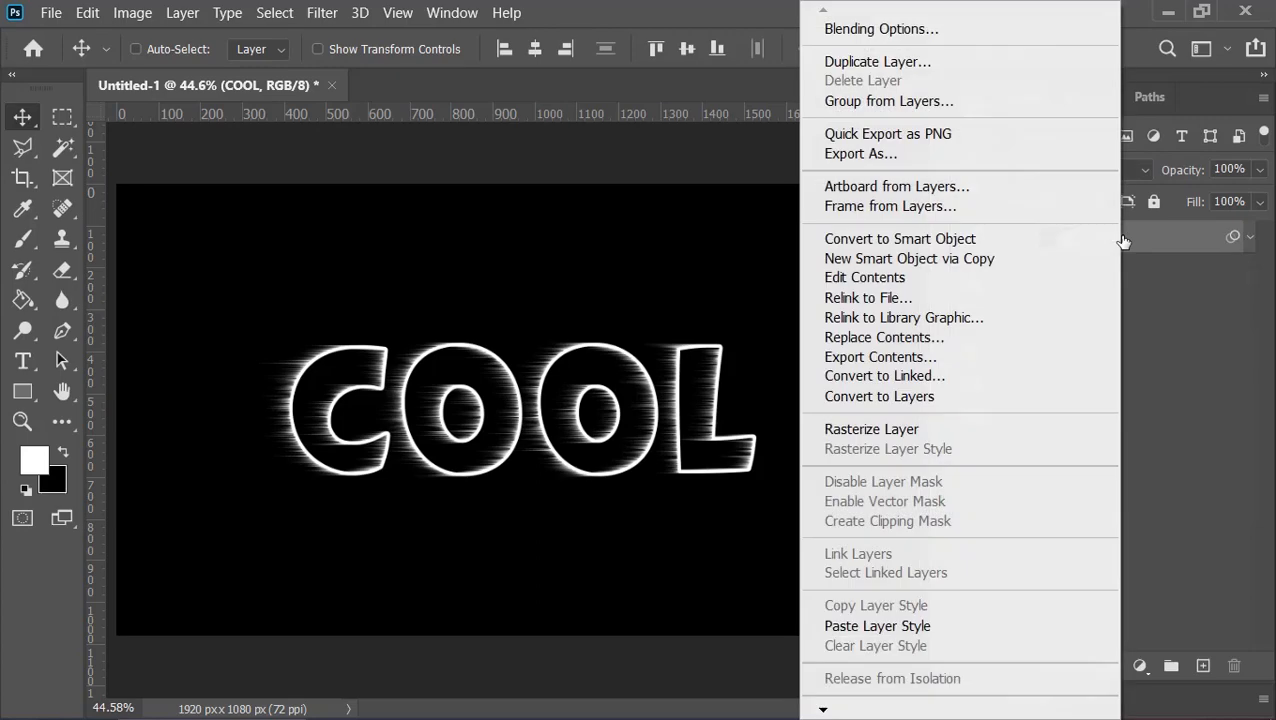
{"action": "left_click", "coordinate": [900, 240]}
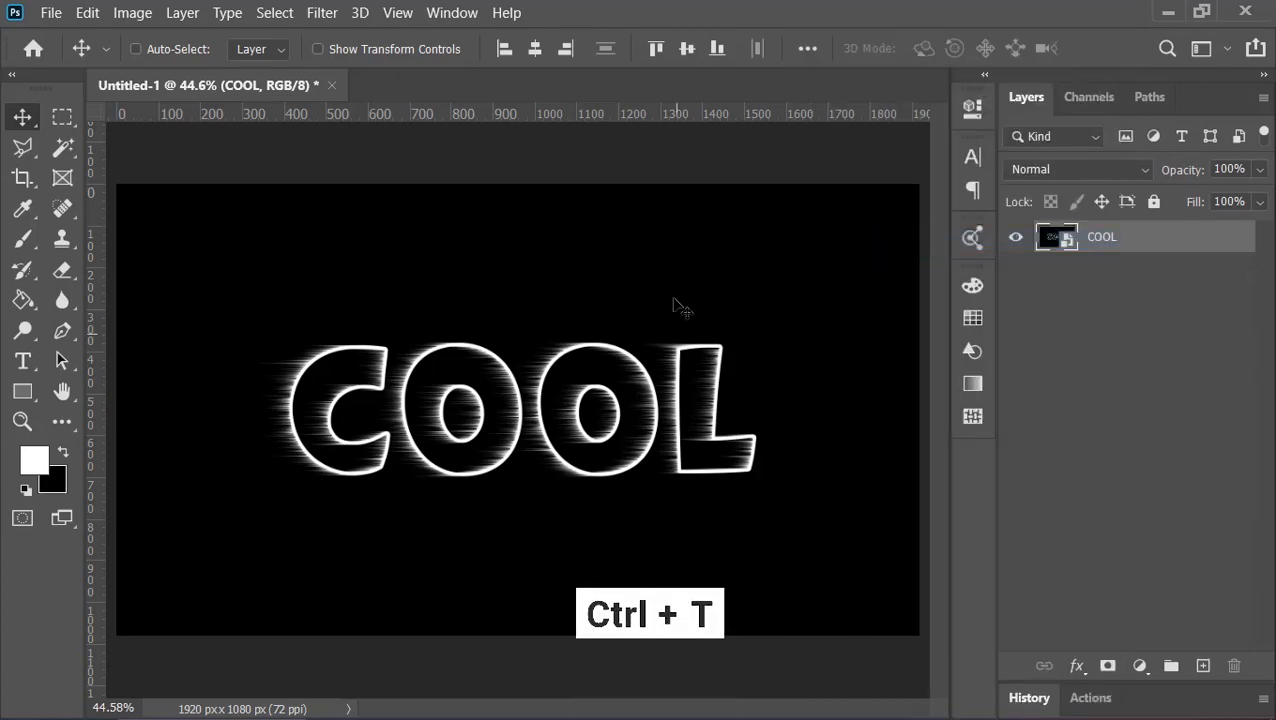
Step: Rotate the COOL smart object to -90° and scale it to 56.25% so it fits the canvas height
{"action": "key", "text": "ctrl+t"}
{"action": "key", "text": "ctrl+0"}
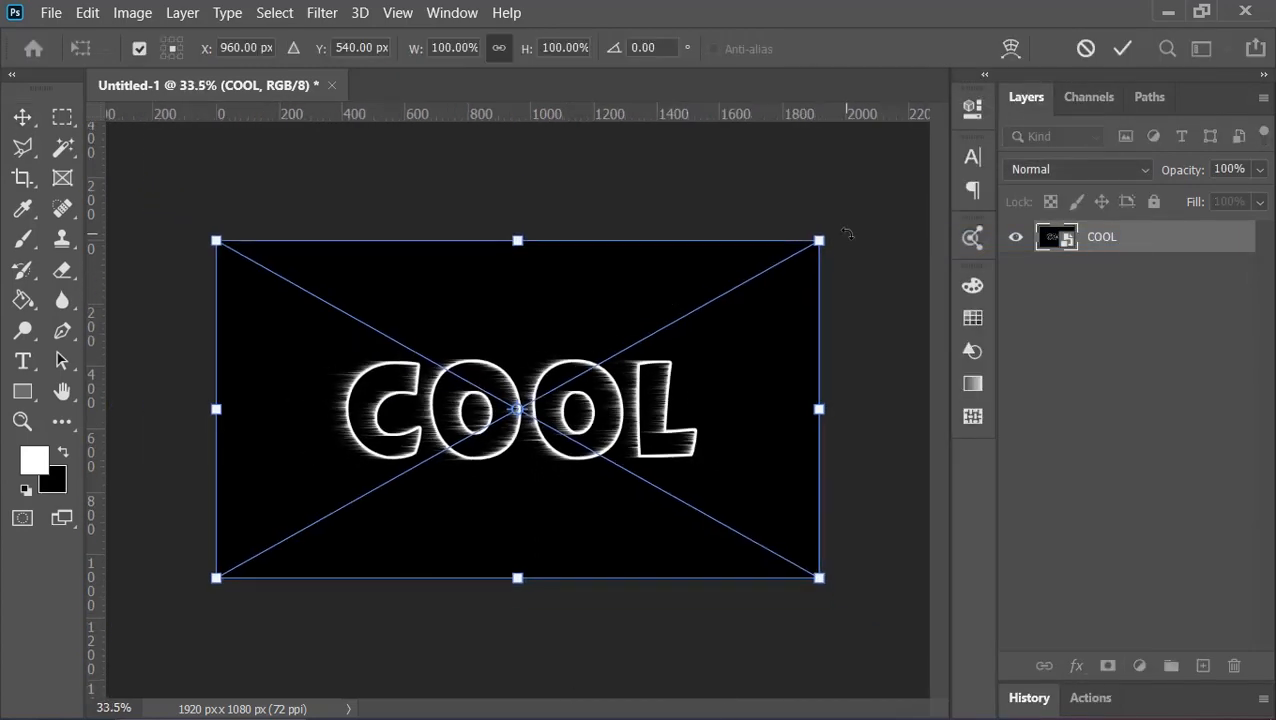
{"action": "left_click_drag", "start_coordinate": [846, 233], "coordinate": [413, 171]}
{"action": "key", "text": "ctrl+0"}
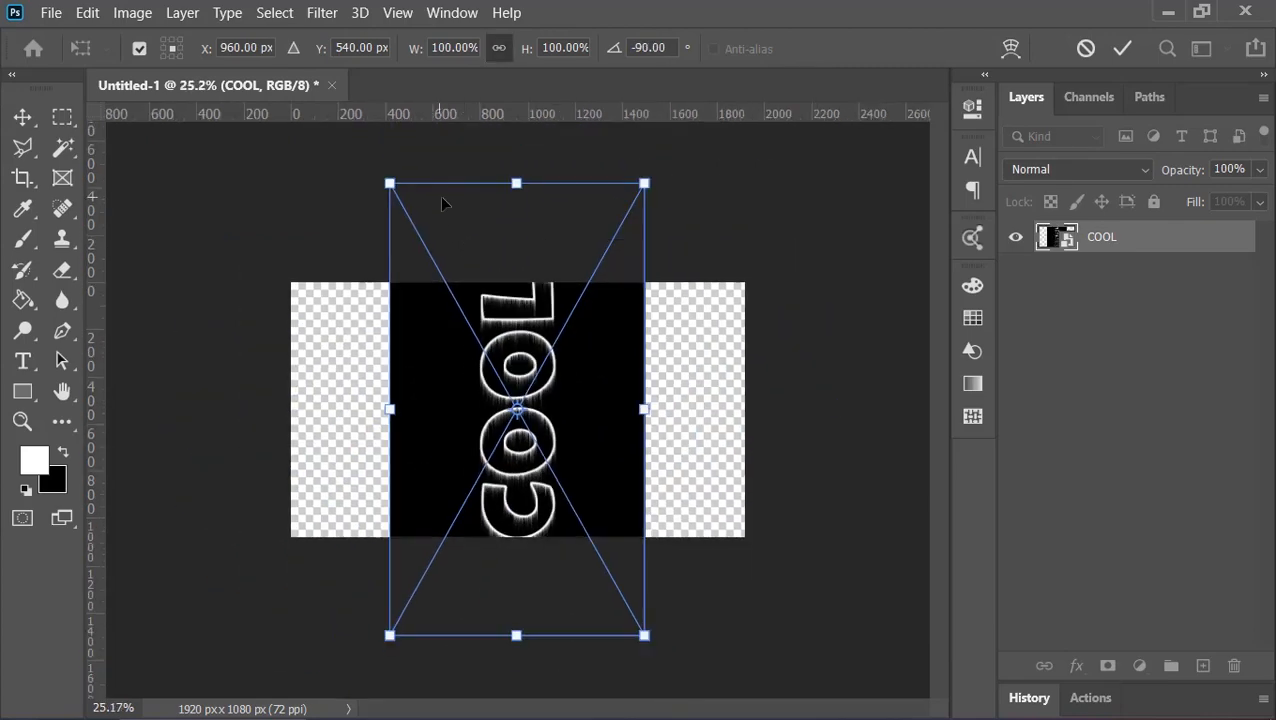
{"action": "left_click_drag", "start_coordinate": [516, 182], "coordinate": [516, 283]}
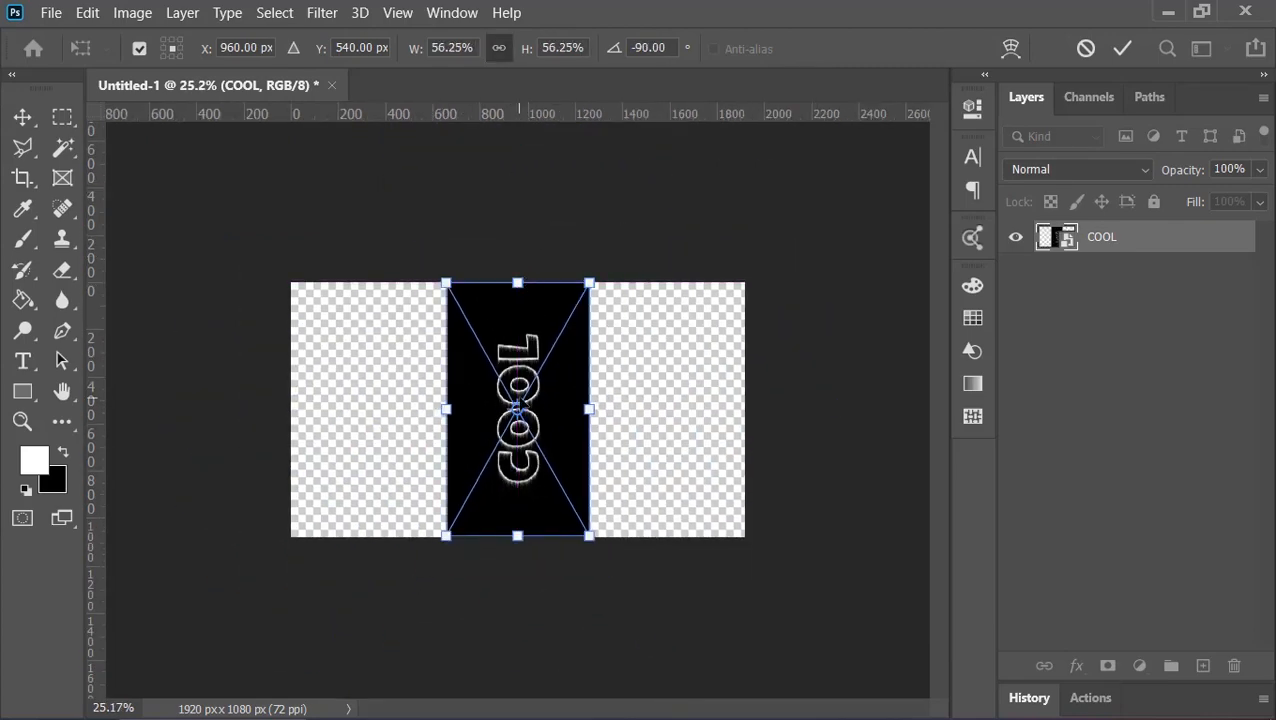
{"action": "key", "text": "ctrl+0"}
{"action": "left_click", "coordinate": [1122, 48]}
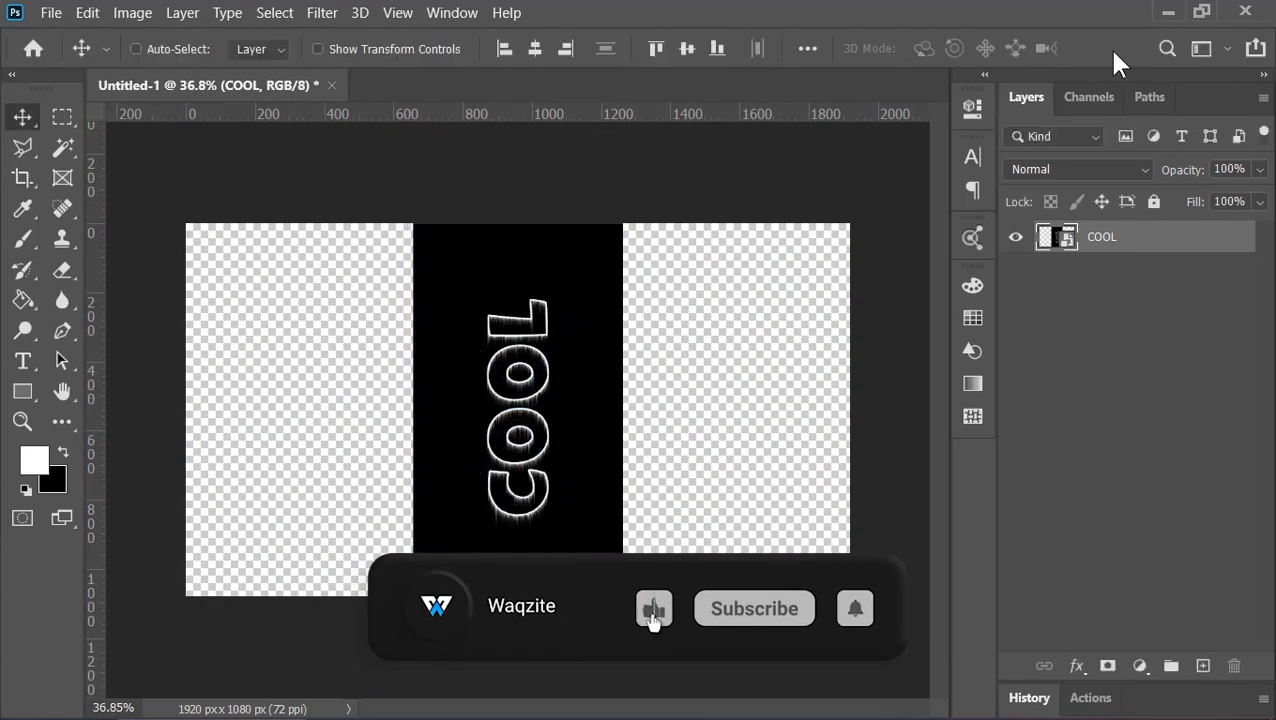
Step: Reapply the Wind filter to the rotated COOL smart object to lengthen the streaks
{"action": "left_click", "coordinate": [330, 14]}
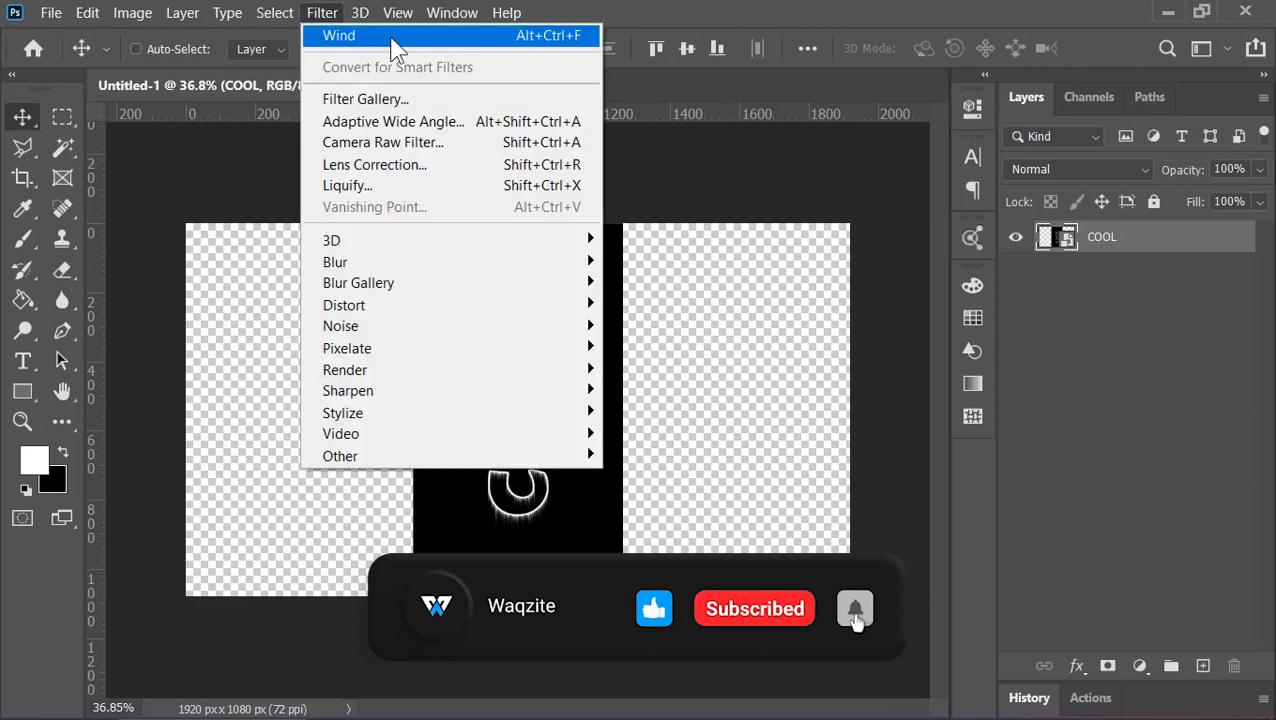
{"action": "left_click", "coordinate": [392, 40]}
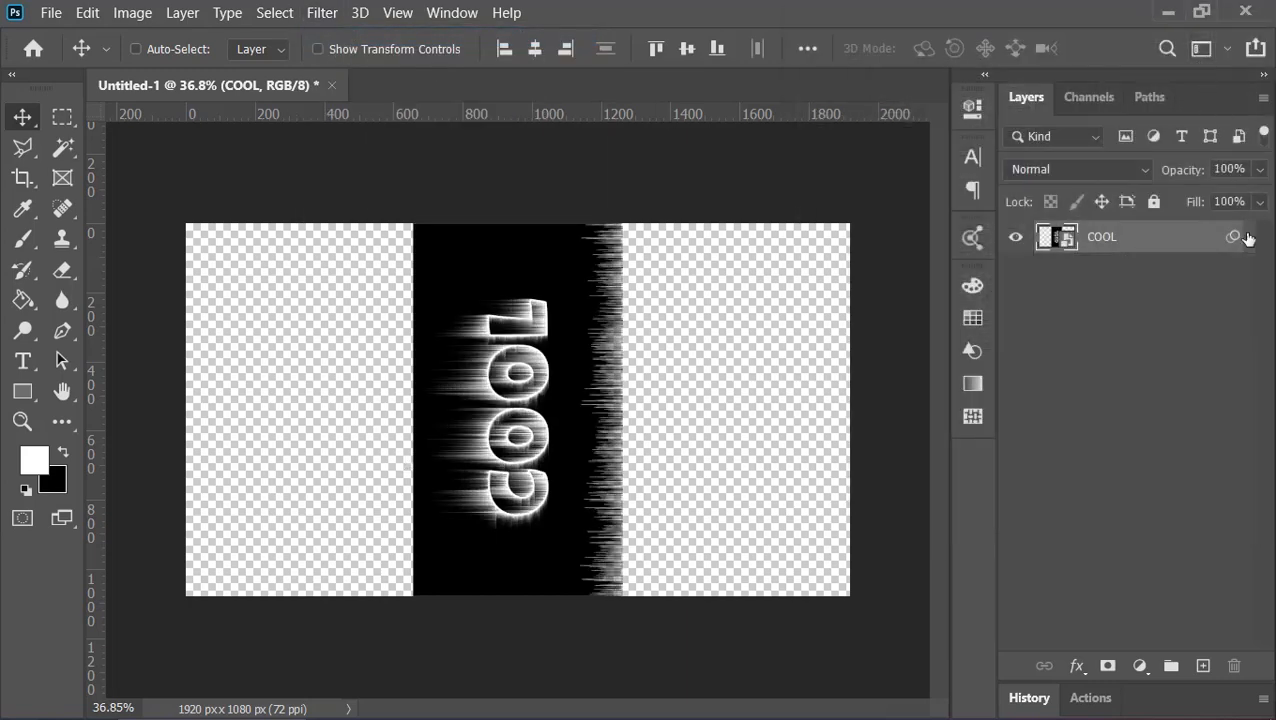
Step: Add a new layer beneath the COOL layer and fill it with black
{"action": "key", "text": "ctrl"}
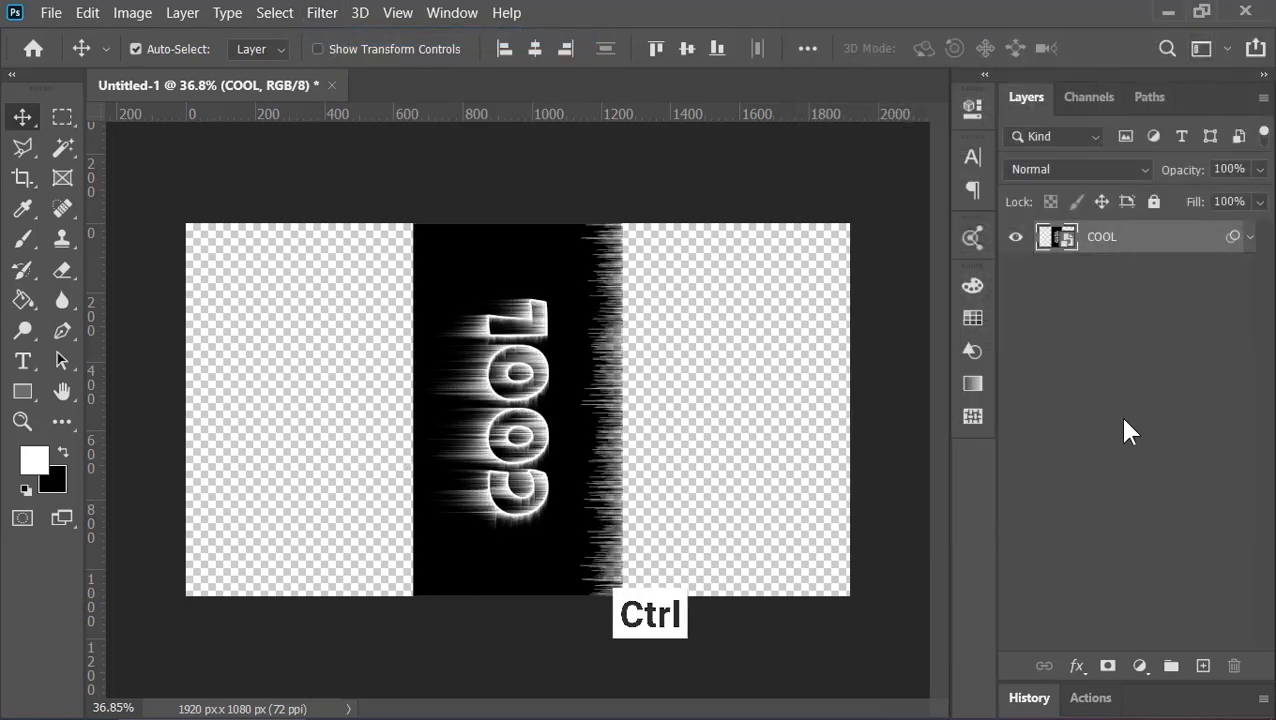
{"action": "left_click", "coordinate": [1203, 665], "text": "ctrl"}
{"action": "key", "text": "d"}
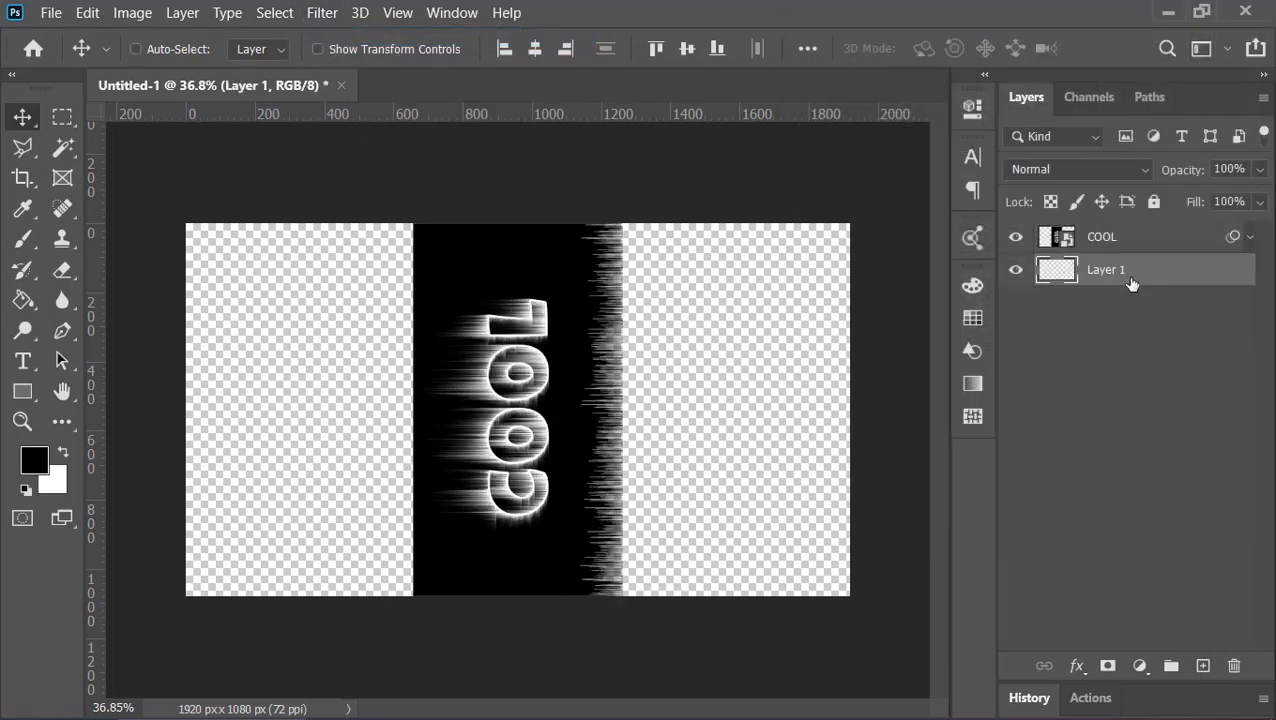
{"action": "key", "text": "alt+BackSpace"}
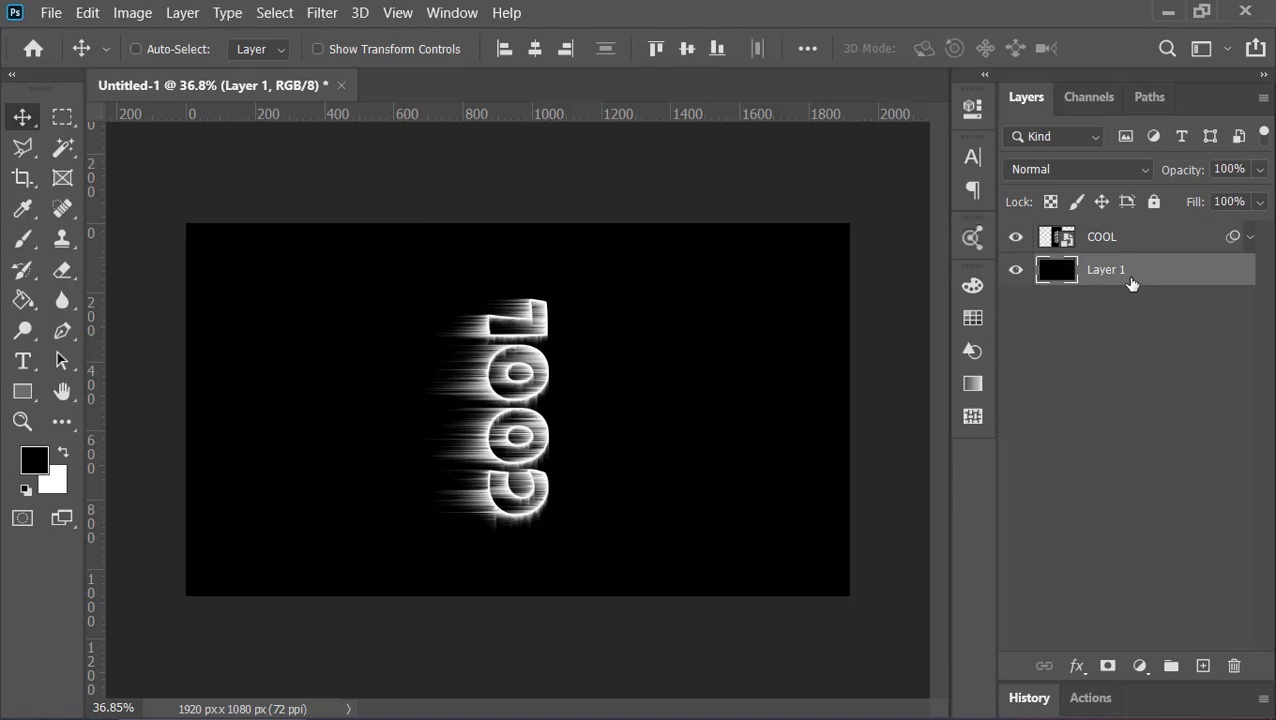
Step: Convert the COOL layer and the black layer beneath it into a single smart object
{"action": "left_click", "coordinate": [1126, 247], "text": "shift"}
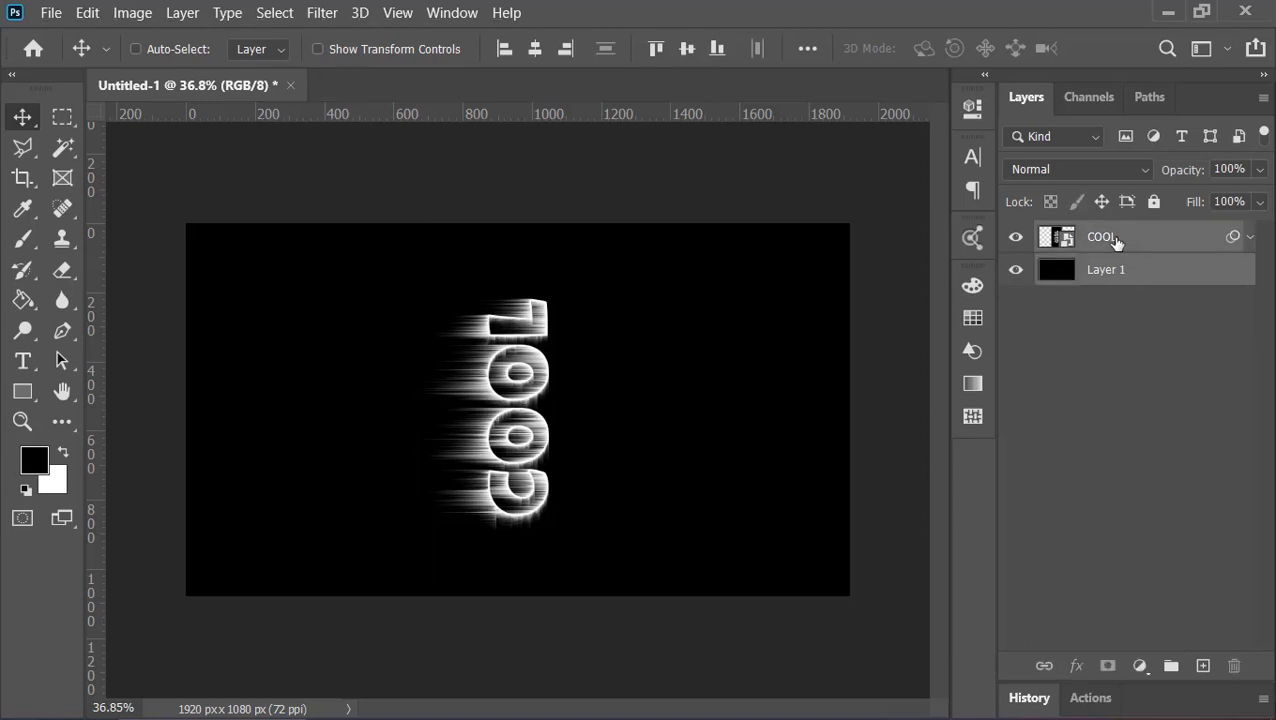
{"action": "right_click", "coordinate": [1116, 241]}
{"action": "left_click", "coordinate": [997, 248]}
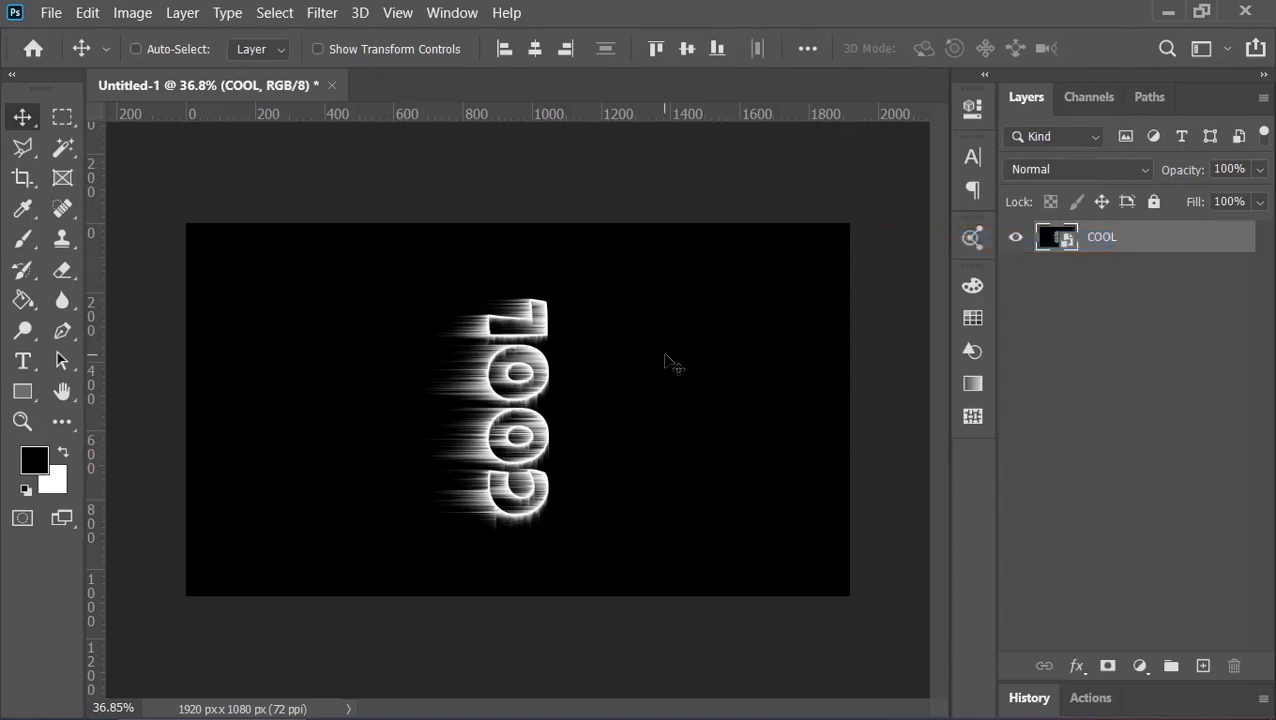
Step: Rotate the COOL smart object 90°, scale it to 177.78% to span the canvas width, and shift it down about 84 px
{"action": "key", "text": "ctrl+t"}
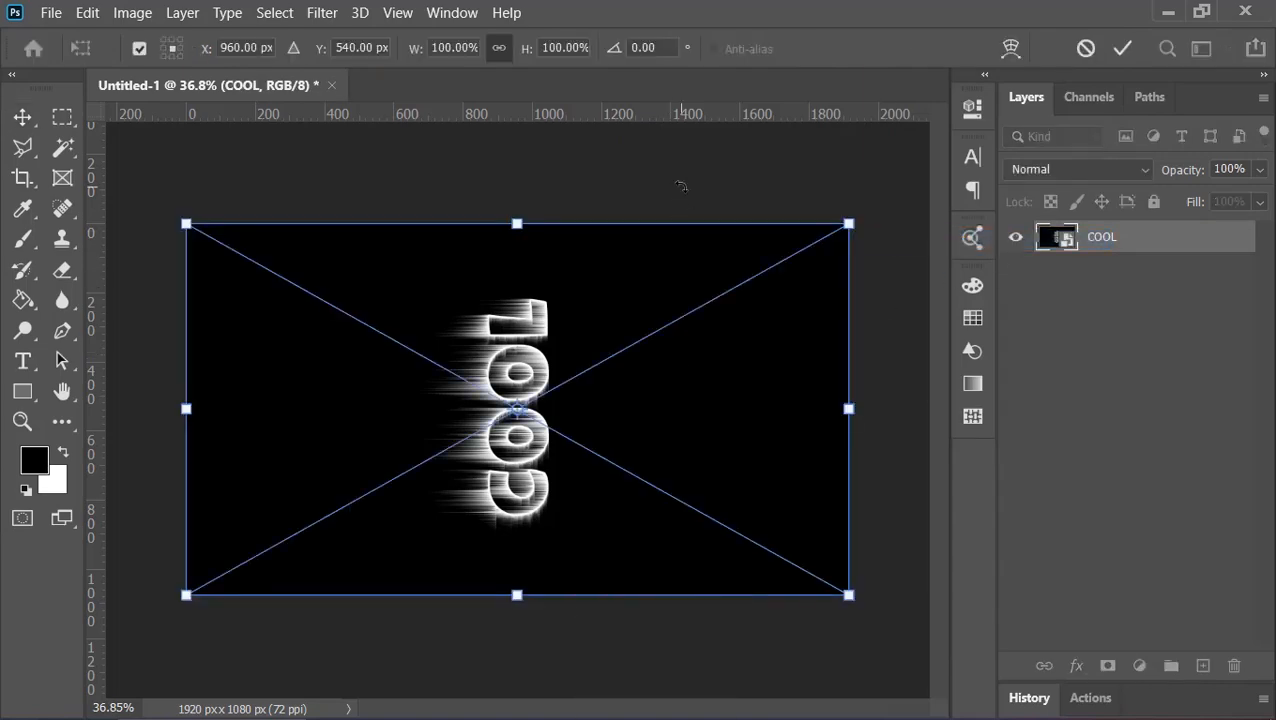
{"action": "left_click_drag", "start_coordinate": [678, 185], "coordinate": [661, 534]}
{"action": "left_click_drag", "start_coordinate": [709, 421], "coordinate": [851, 421]}
{"action": "left_click_drag", "start_coordinate": [740, 383], "coordinate": [740, 414]}
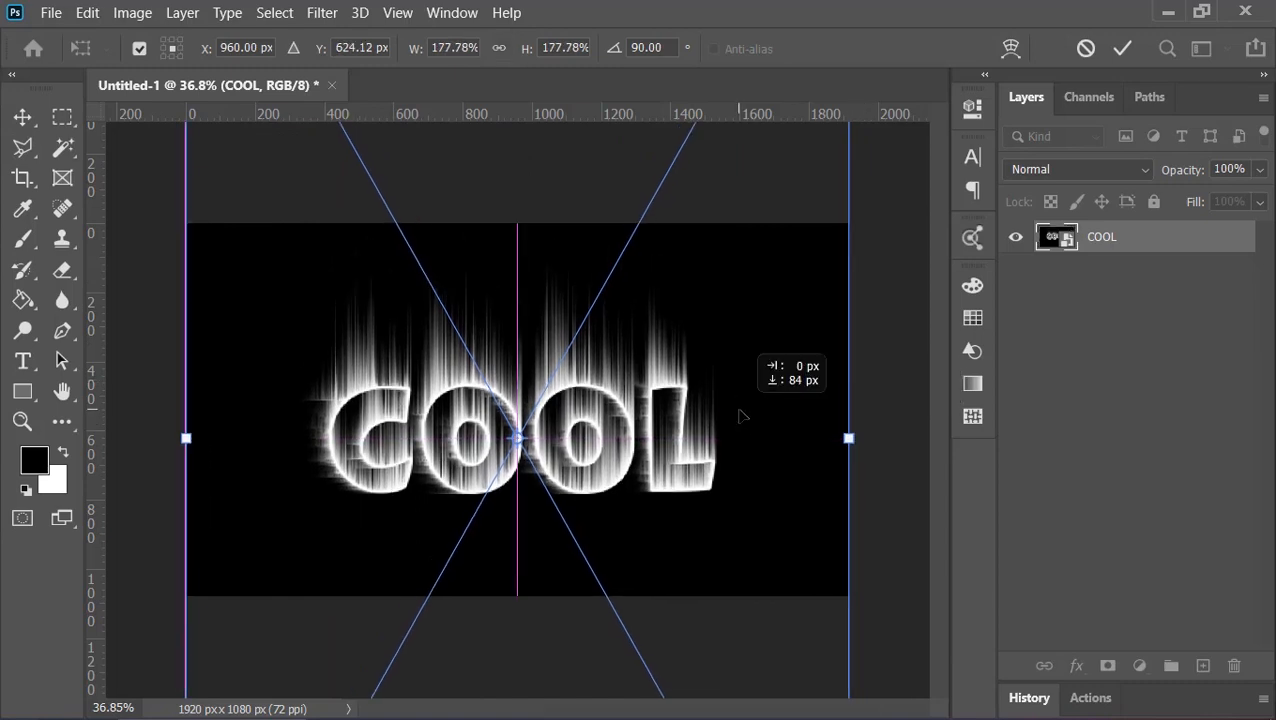
{"action": "key", "text": "Return"}
Step: Apply a Ripple filter to the COOL smart object with Amount 100% and Size Large, and collapse its smart filter list
{"action": "left_click", "coordinate": [318, 13]}
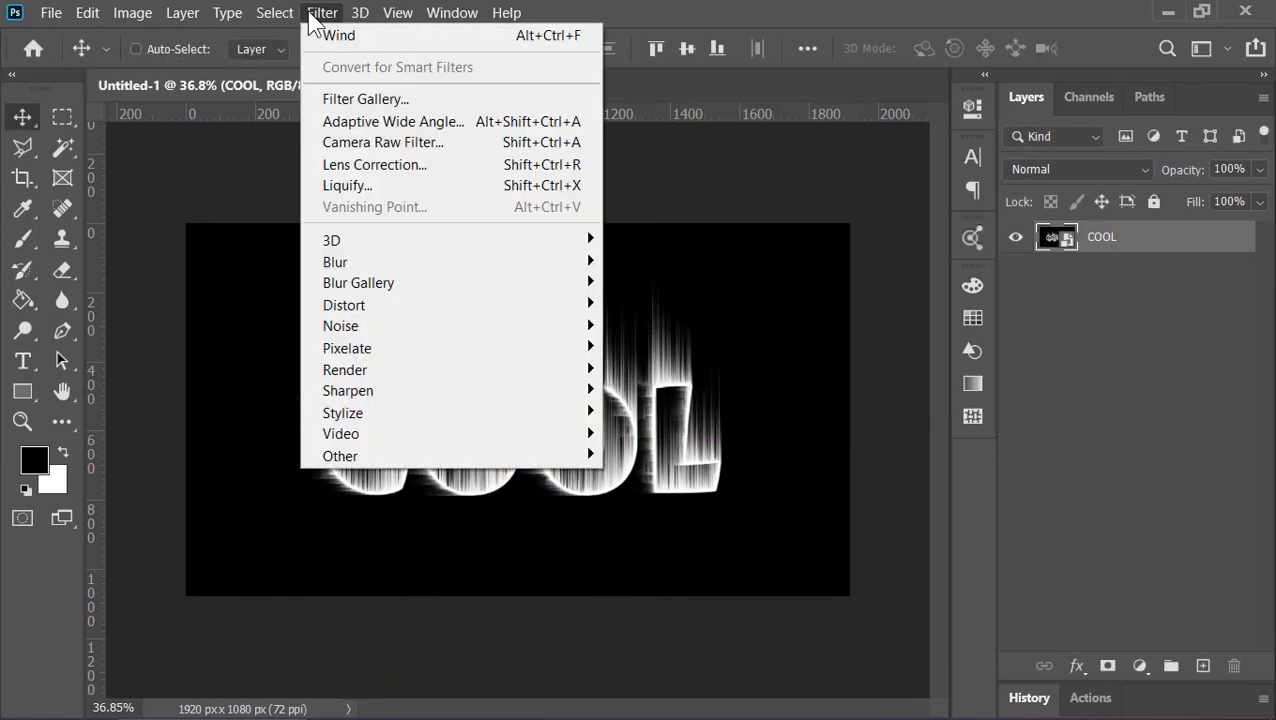
{"action": "mouse_move", "coordinate": [367, 308]}
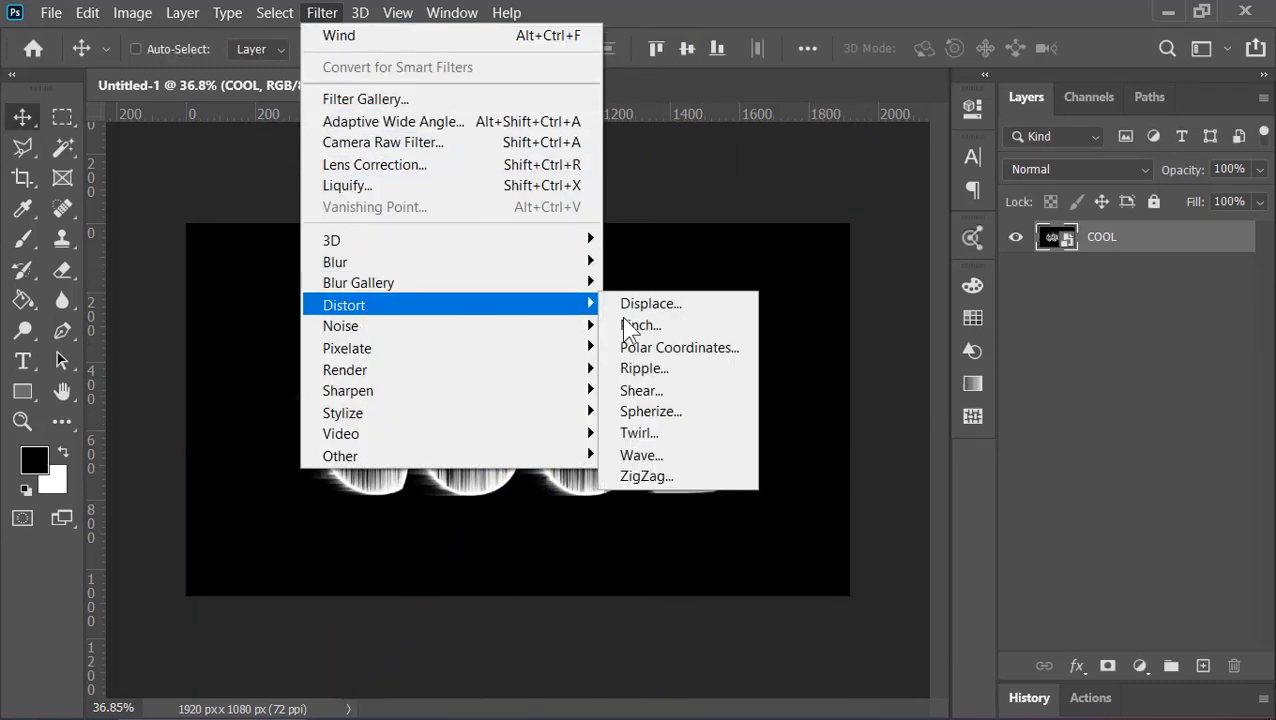
{"action": "left_click", "coordinate": [641, 372]}
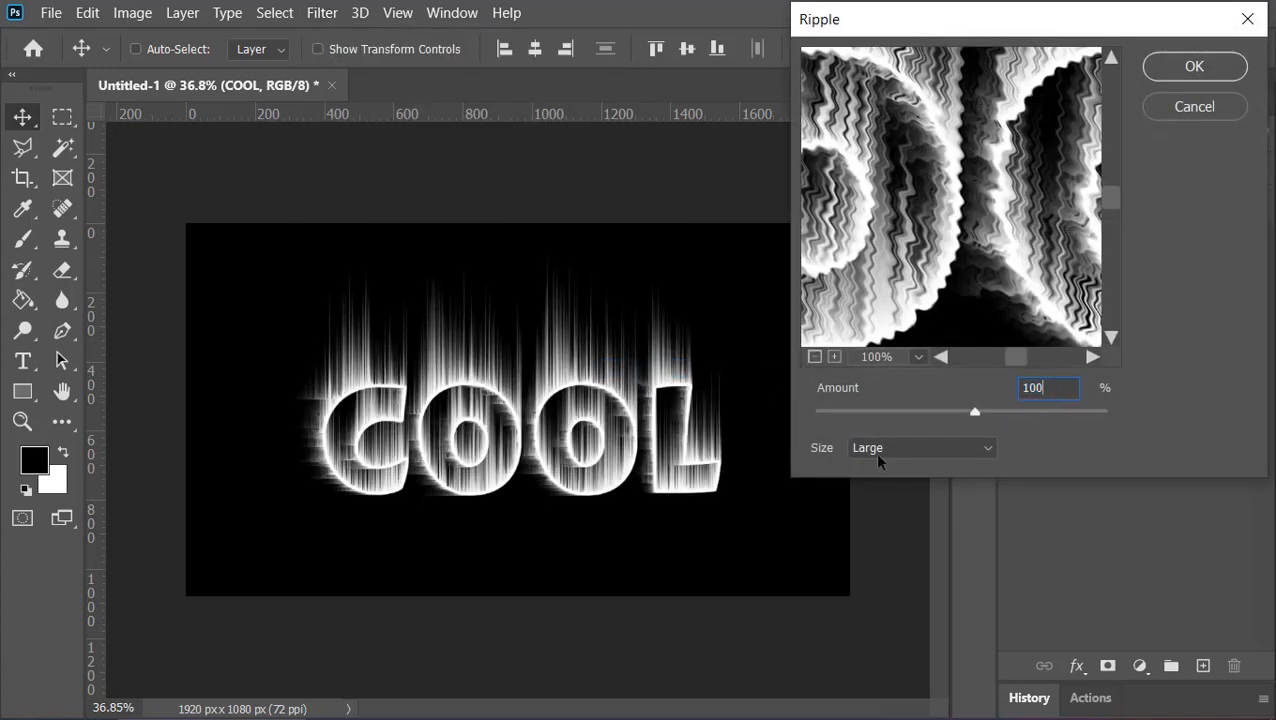
{"action": "left_click", "coordinate": [1197, 68]}
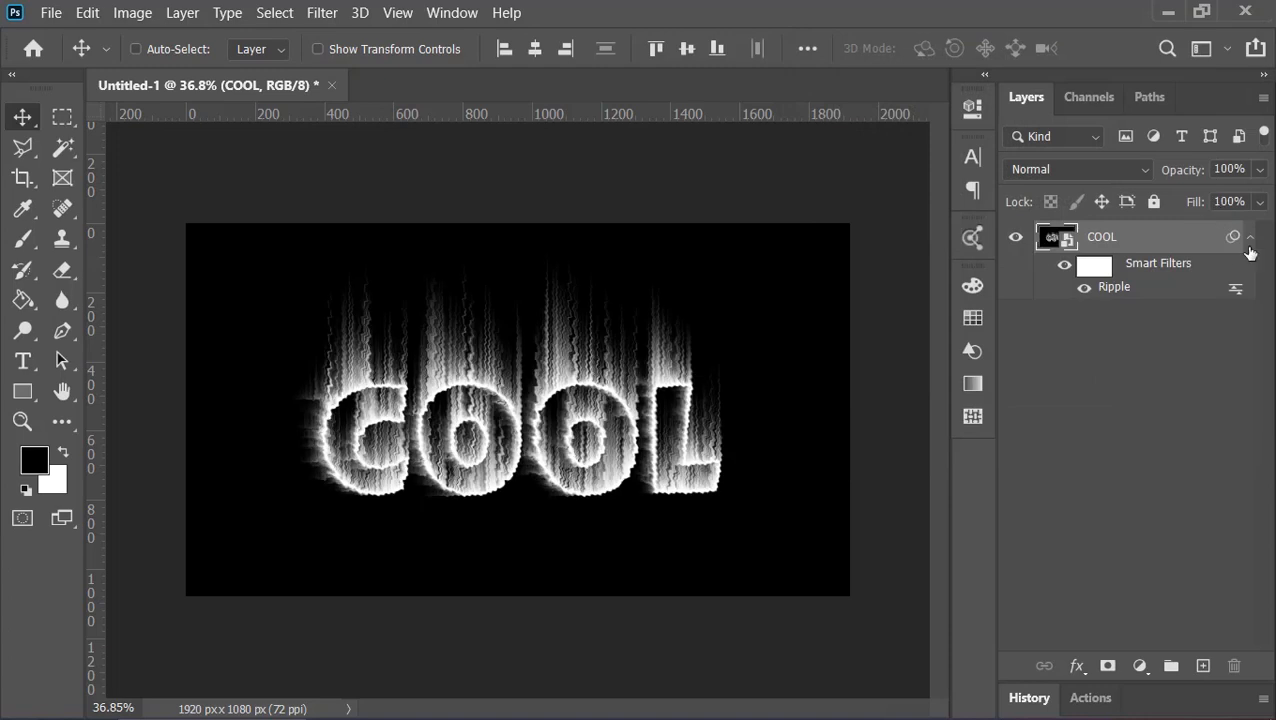
{"action": "left_click", "coordinate": [1249, 238]}
Step: Add a Gradient Map adjustment above the COOL layer and insert a middle colour stop at 70% in its gradient
{"action": "left_click", "coordinate": [1140, 666]}
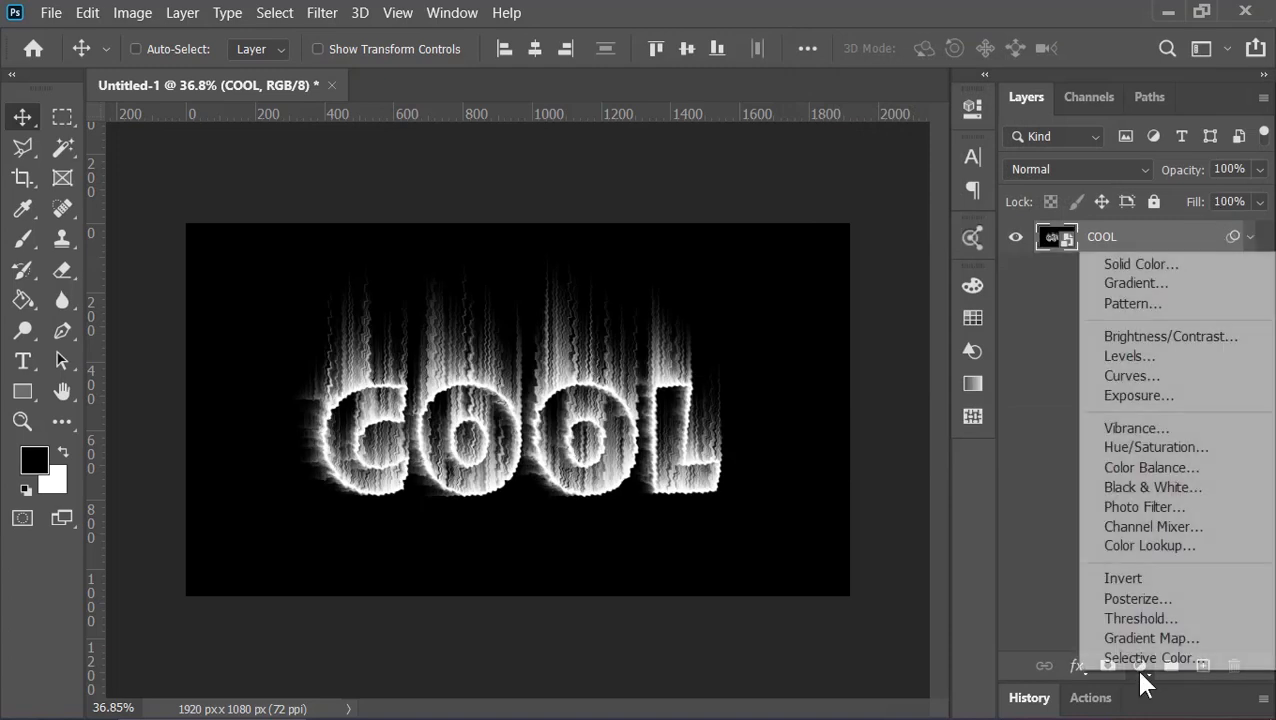
{"action": "left_click", "coordinate": [1148, 640]}
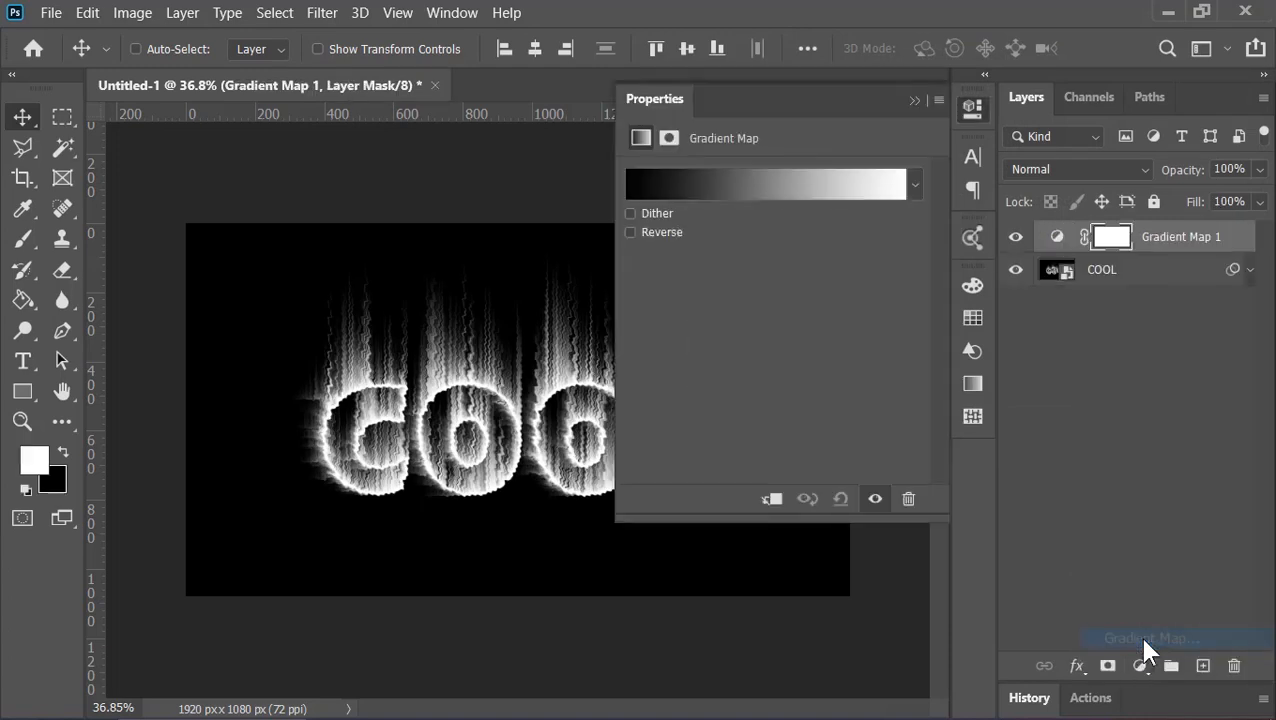
{"action": "left_click", "coordinate": [810, 197]}
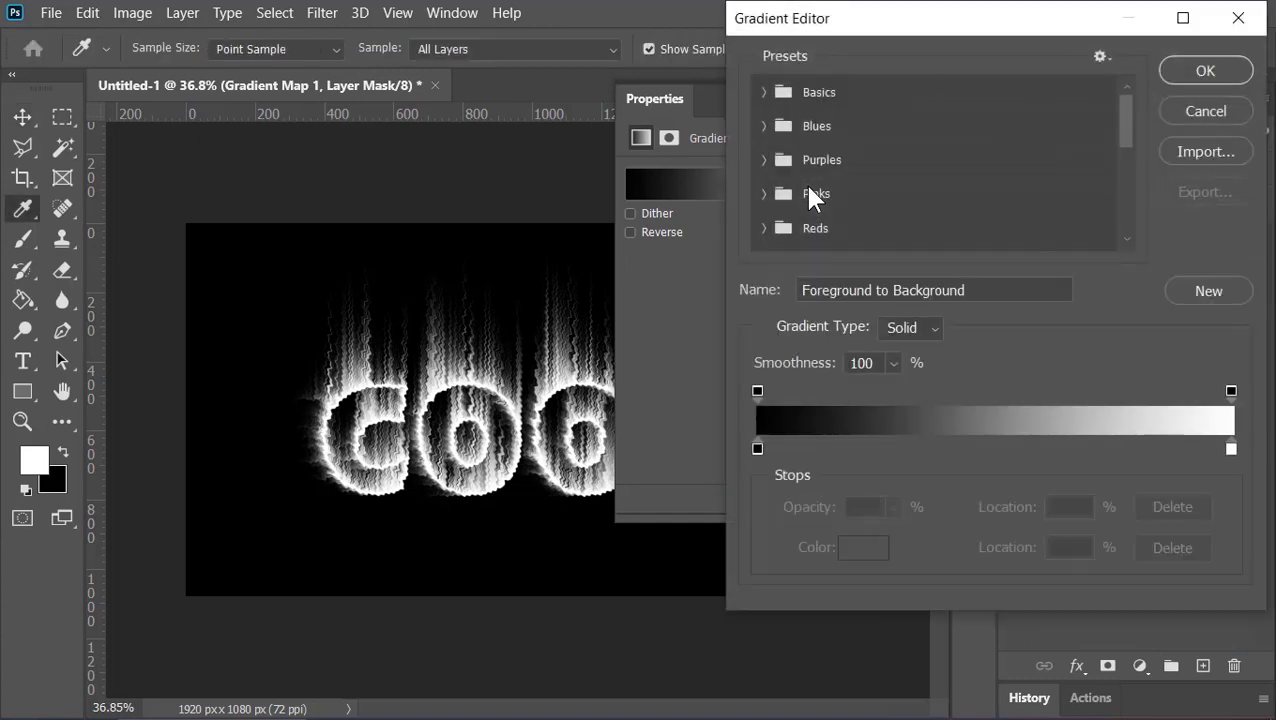
{"action": "left_click", "coordinate": [983, 450]}
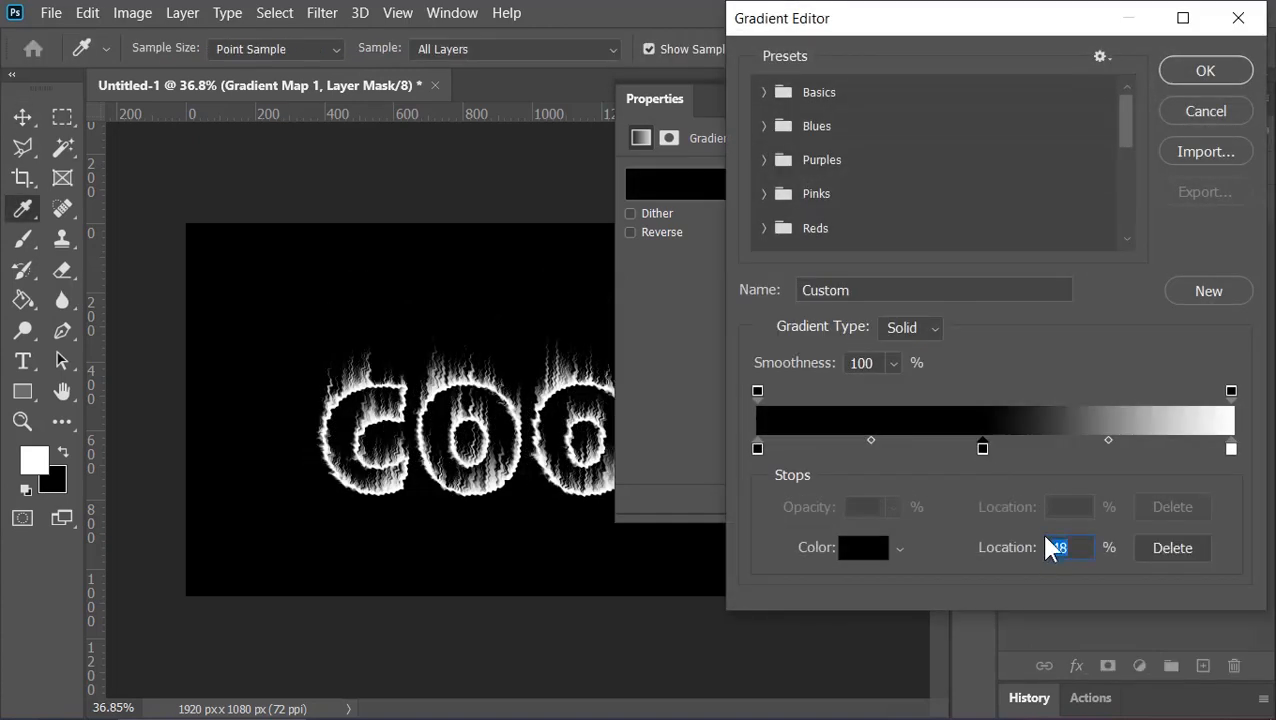
{"action": "type", "text": "70"}
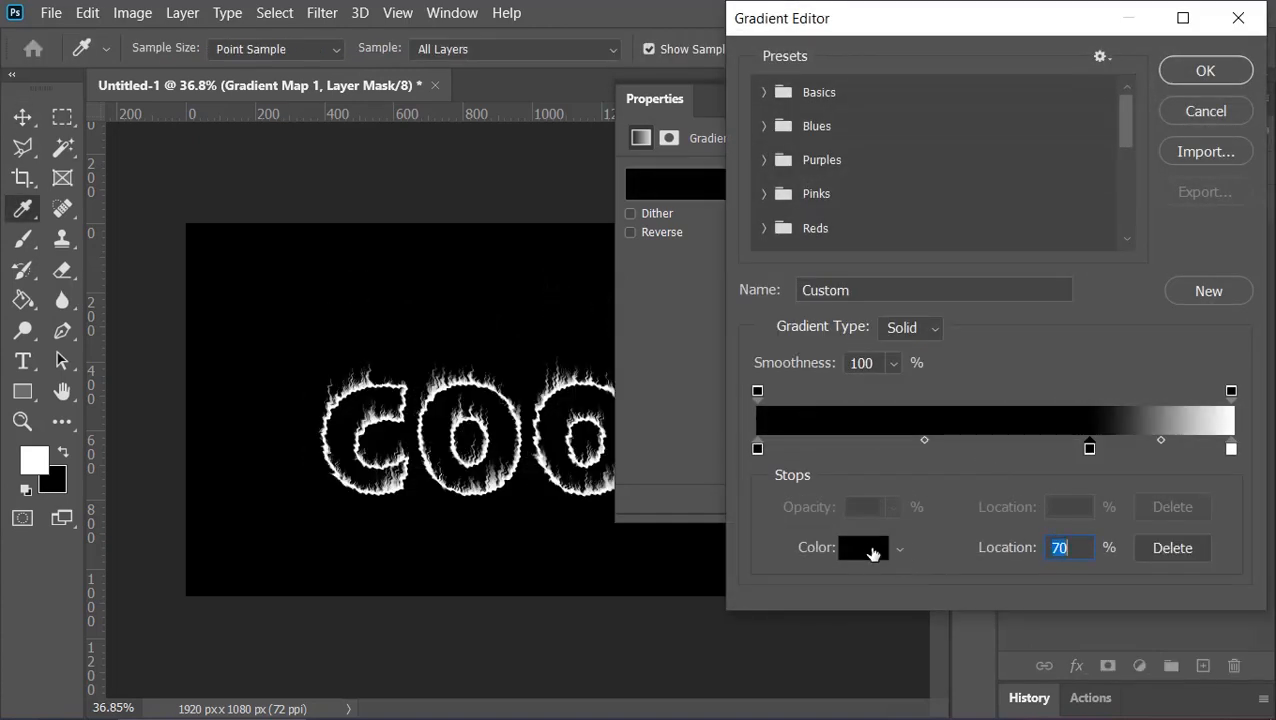
Step: Set the gradient's 70% stop to a saturated orange-red
{"action": "left_click", "coordinate": [872, 553]}
{"action": "left_click", "coordinate": [978, 355]}
{"action": "left_click_drag", "start_coordinate": [918, 100], "coordinate": [998, 12]}
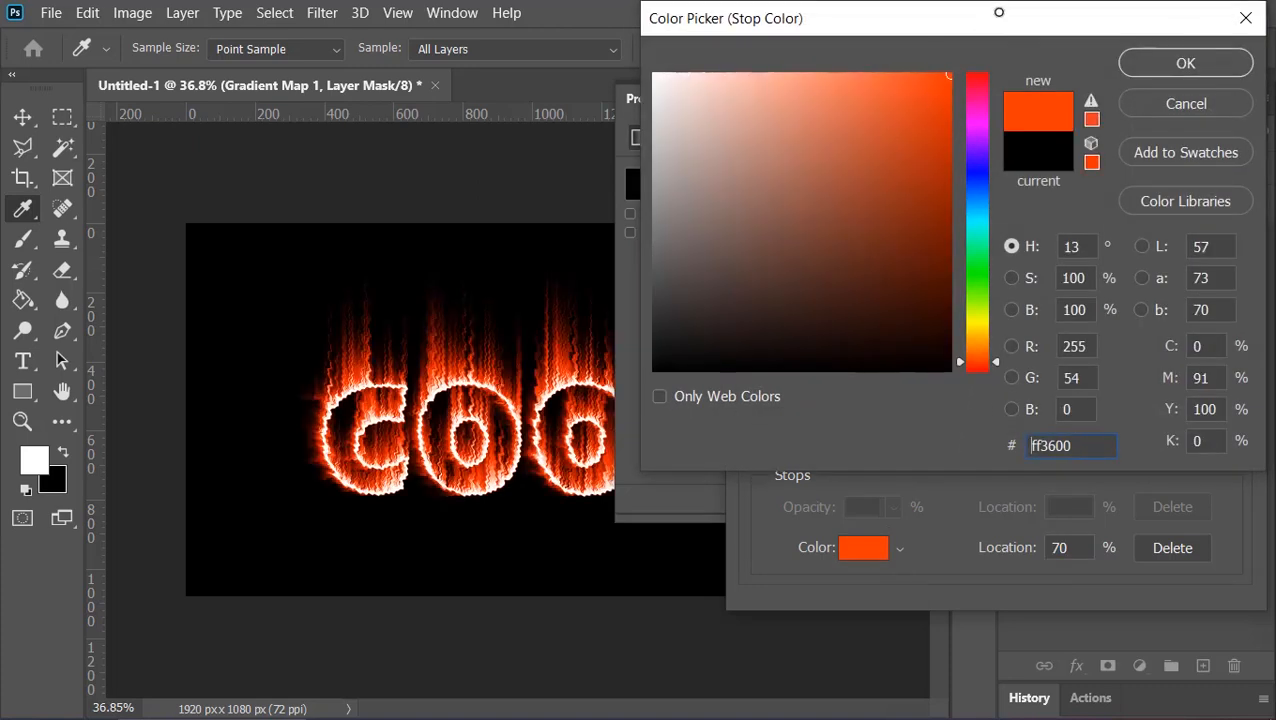
{"action": "left_click_drag", "start_coordinate": [983, 360], "coordinate": [983, 369]}
{"action": "left_click", "coordinate": [1197, 58]}
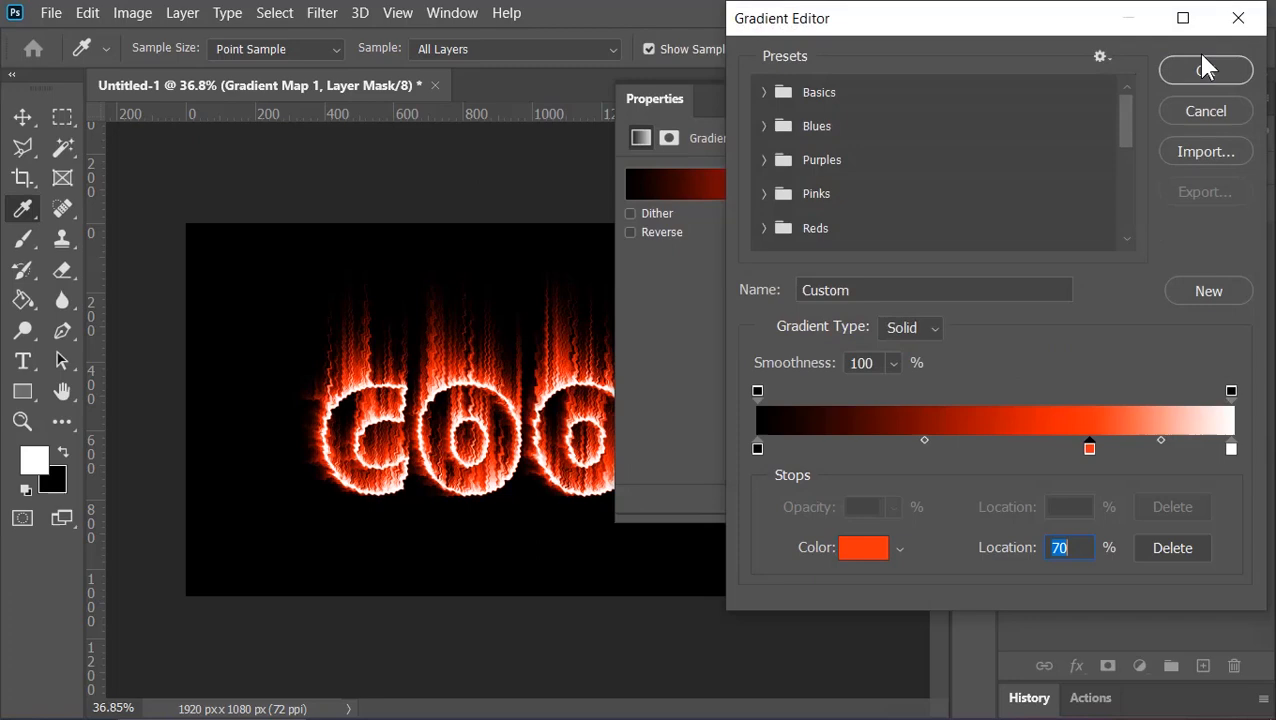
Step: Recolour the gradient's white end stop to a bright yellowish orange
{"action": "left_click", "coordinate": [1232, 452]}
{"action": "left_click", "coordinate": [863, 547]}
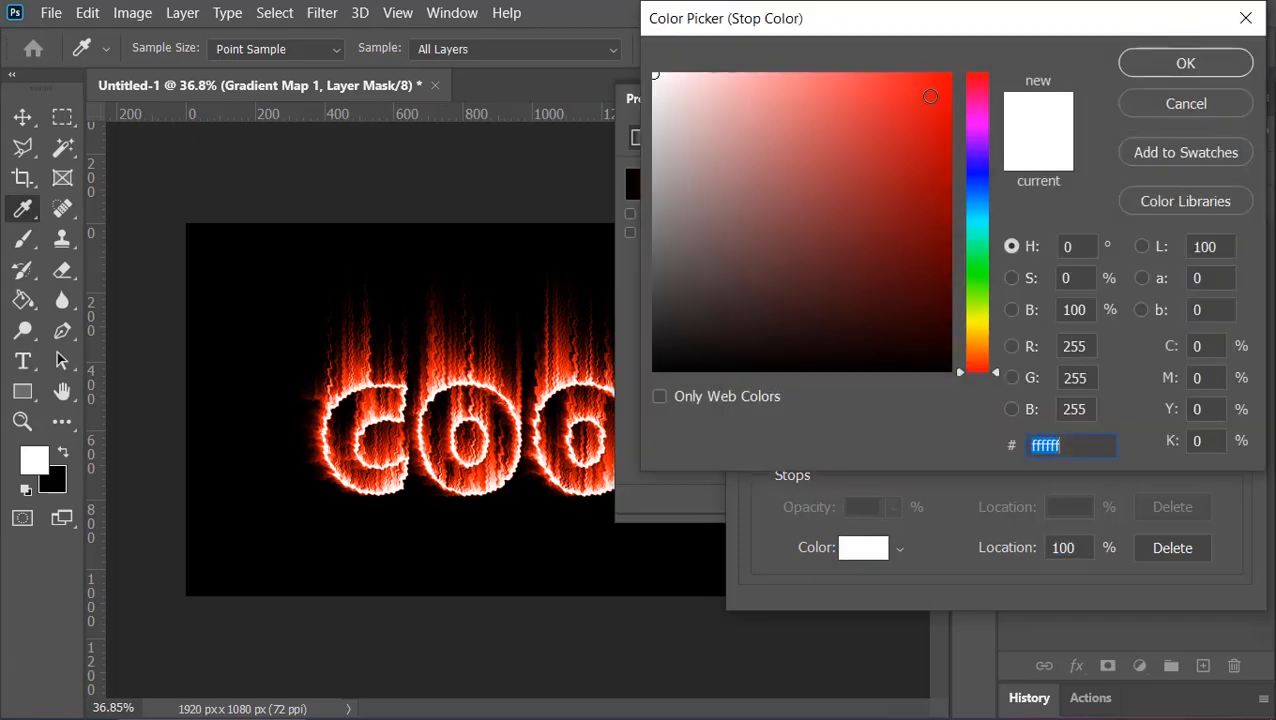
{"action": "type", "text": "f01212"}
{"action": "left_click_drag", "start_coordinate": [932, 75], "coordinate": [933, 73]}
{"action": "left_click_drag", "start_coordinate": [979, 332], "coordinate": [987, 361]}
{"action": "left_click", "coordinate": [1186, 63]}
Step: Fine-tune the colour of the gradient's 70% stop to ff410e
{"action": "left_click", "coordinate": [1090, 449]}
{"action": "left_click", "coordinate": [865, 547]}
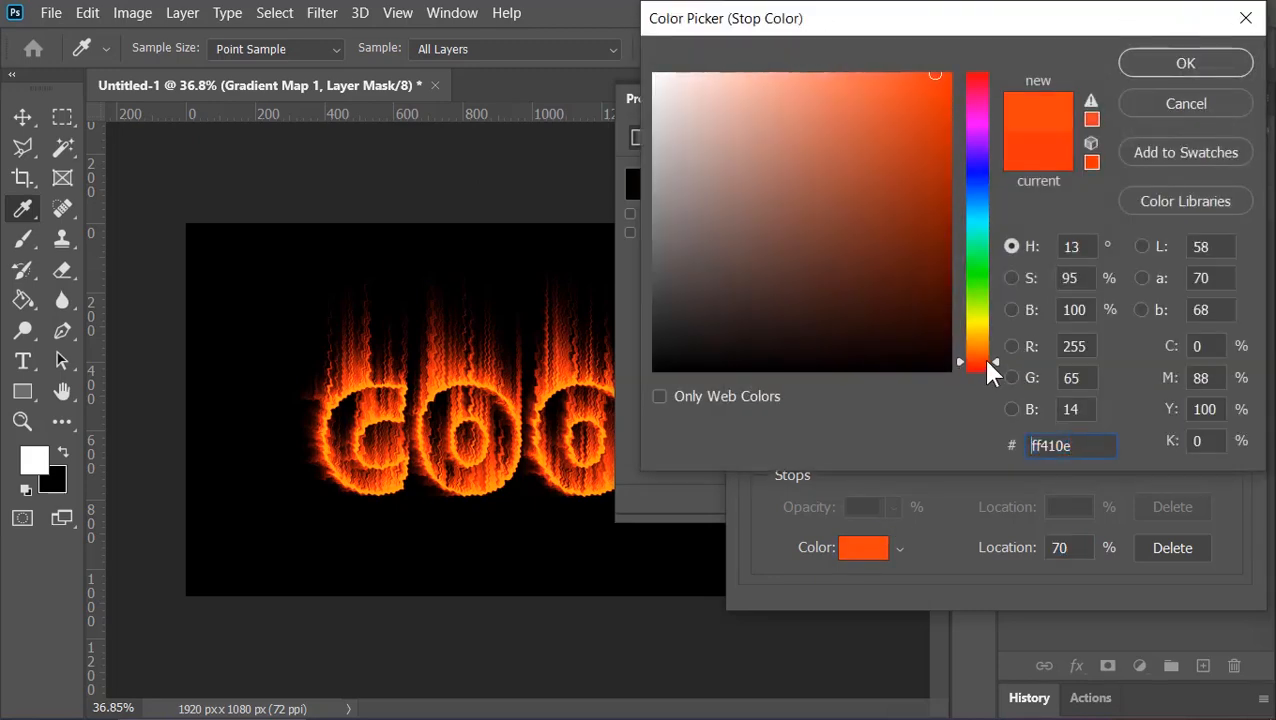
{"action": "left_click", "coordinate": [1184, 63]}
Step: Place the gradient's black stop at 30% and accept the Gradient Map settings
{"action": "left_click", "coordinate": [757, 447]}
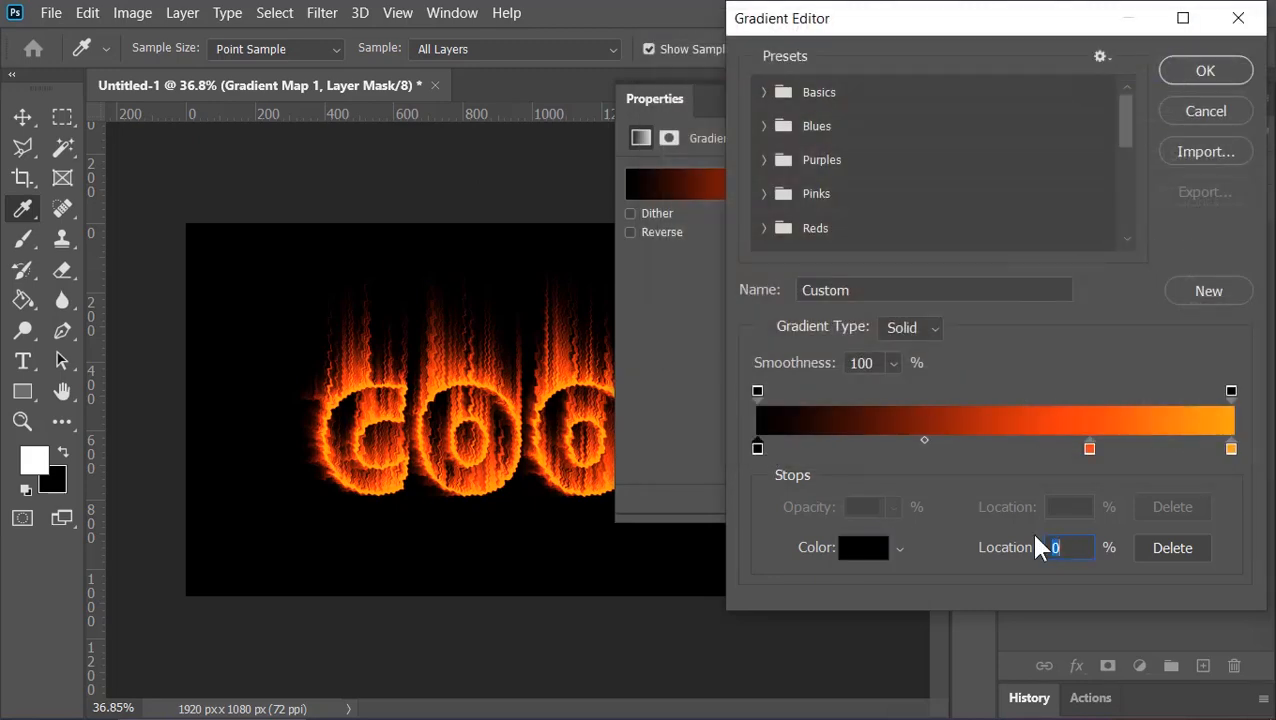
{"action": "type", "text": "30"}
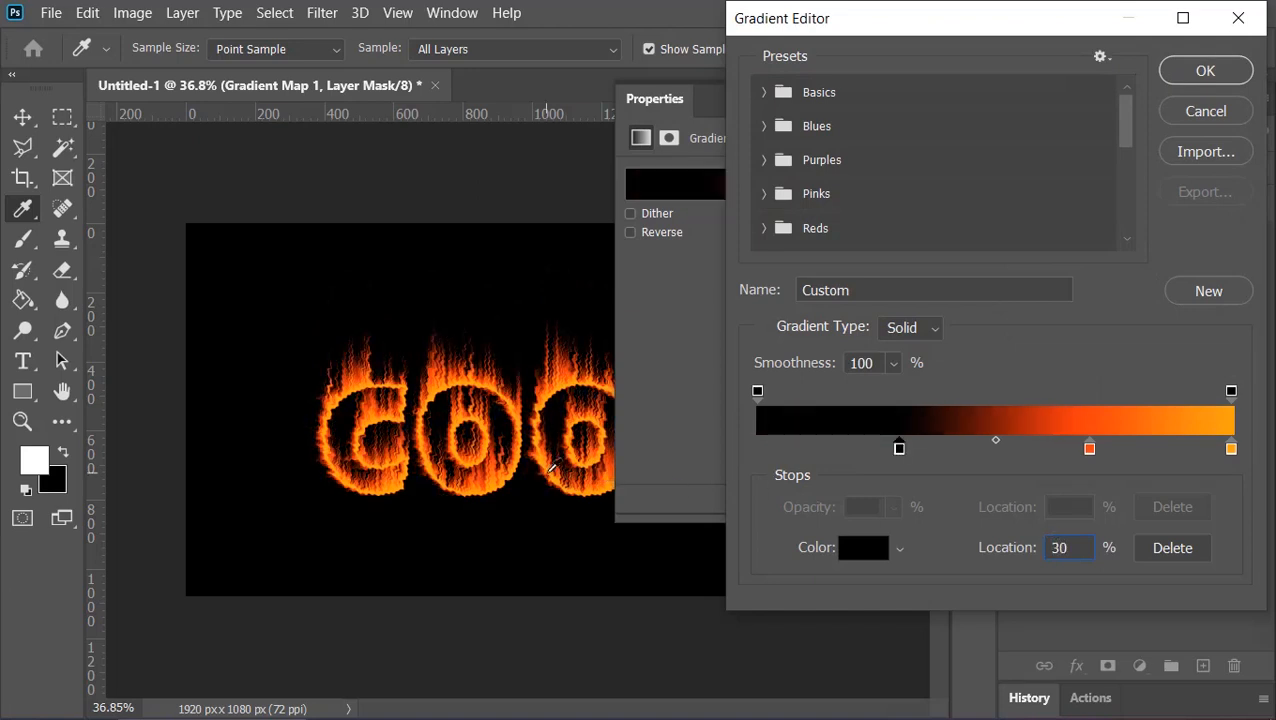
{"action": "left_click", "coordinate": [1205, 66]}
{"action": "left_click", "coordinate": [913, 99]}
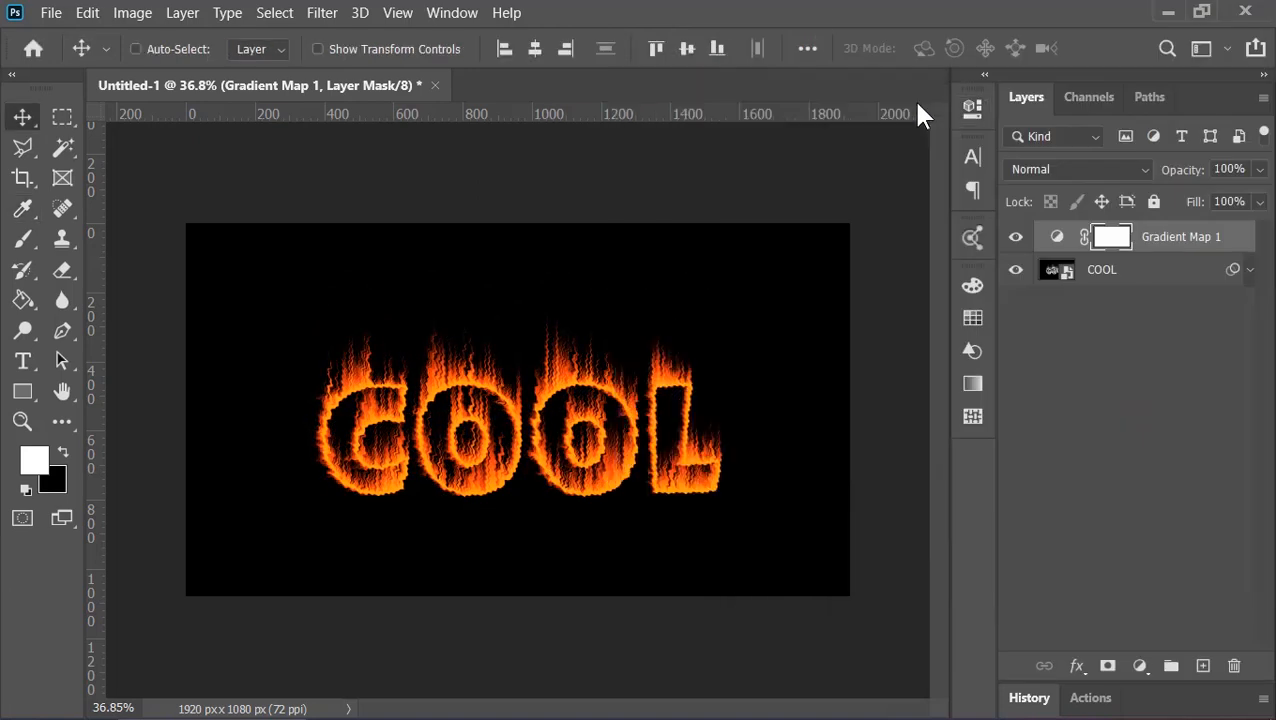
Step: Rename the Gradient Map layer as Color and the COOL layer as Text
{"action": "double_click", "coordinate": [1157, 237]}
{"action": "type", "text": "Color"}
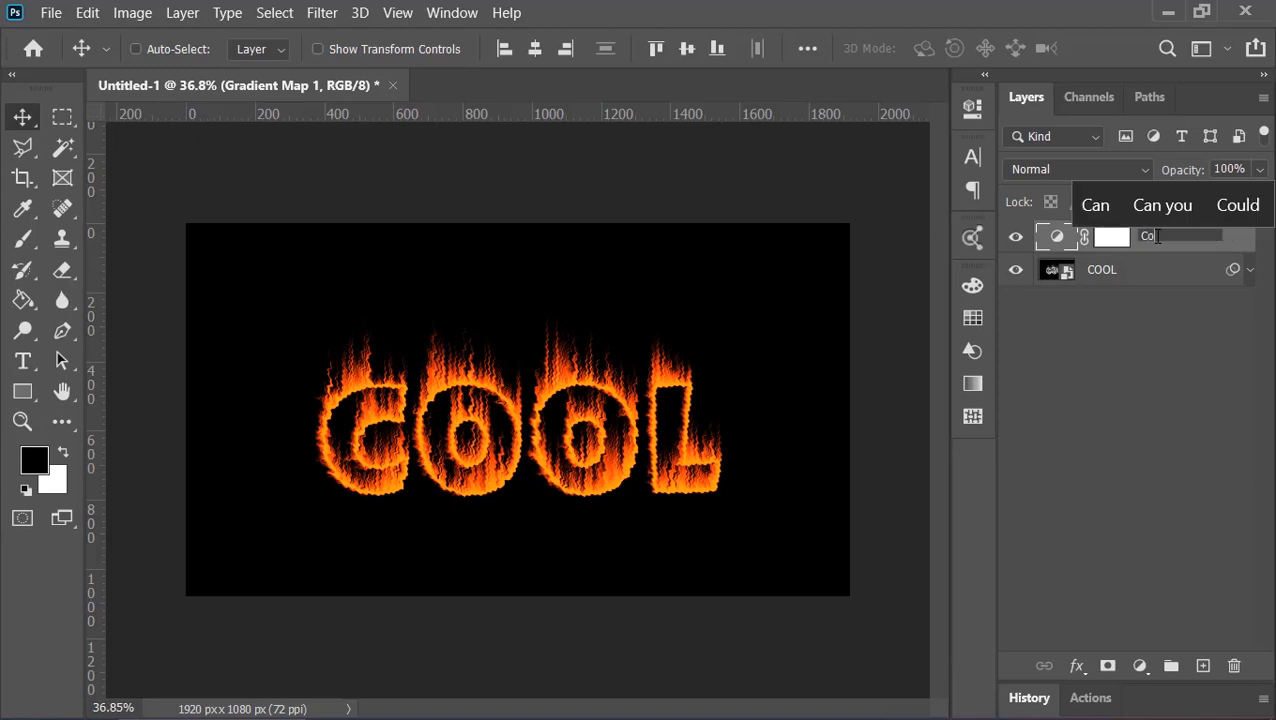
{"action": "key", "text": "Return"}
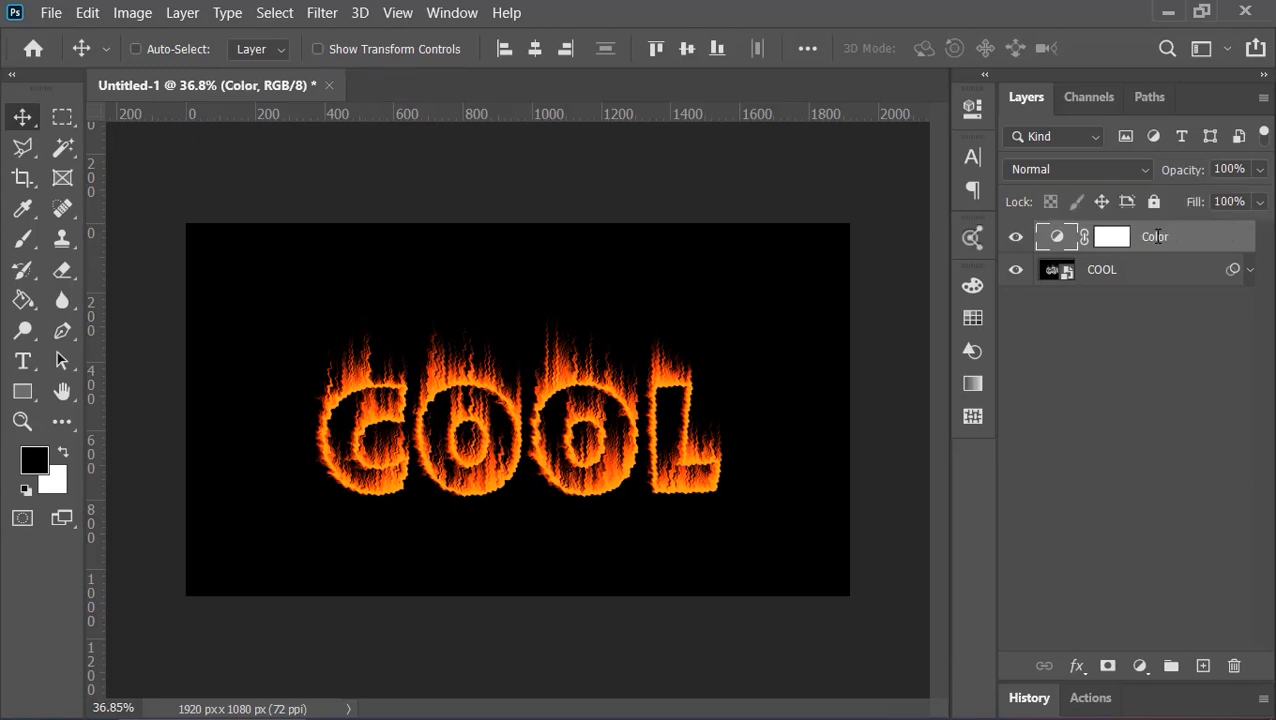
{"action": "double_click", "coordinate": [1104, 272]}
{"action": "type", "text": "Text"}
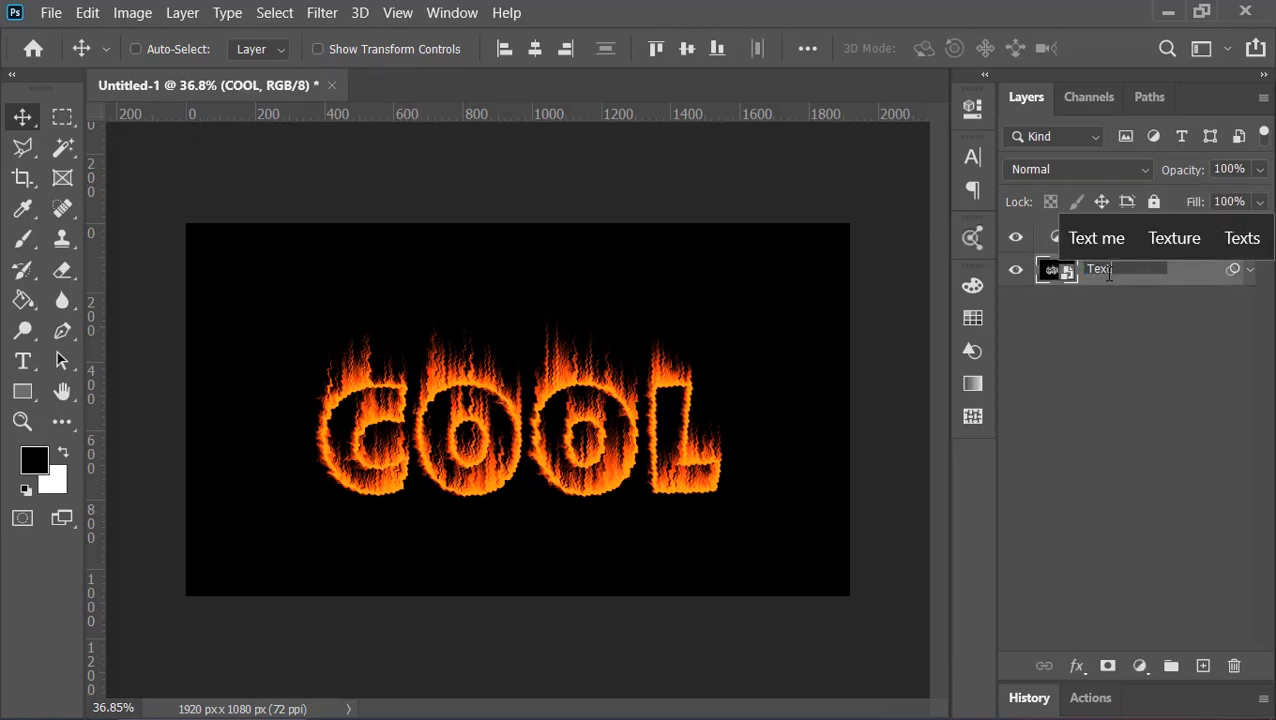
{"action": "key", "text": "Return"}
Step: Duplicate the Text layer, rename the copy as Glow, and place it above the Color layer
{"action": "key", "text": "ctrl+j"}
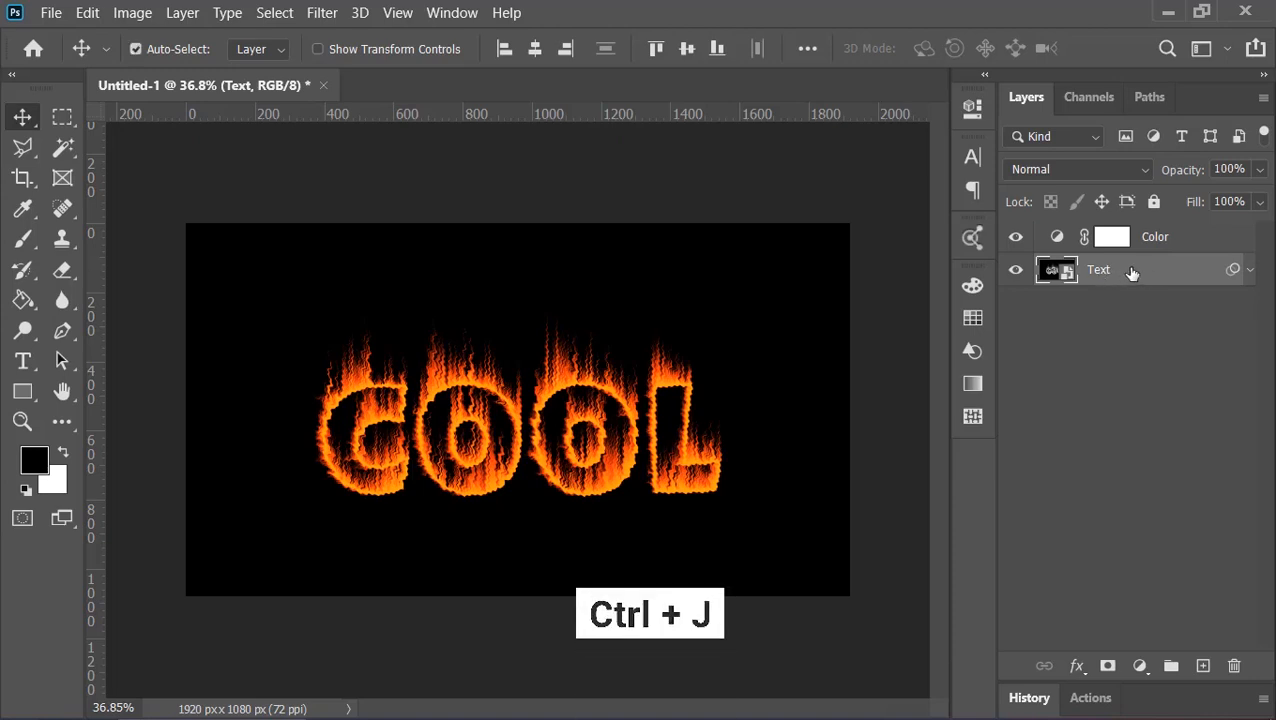
{"action": "double_click", "coordinate": [1119, 272]}
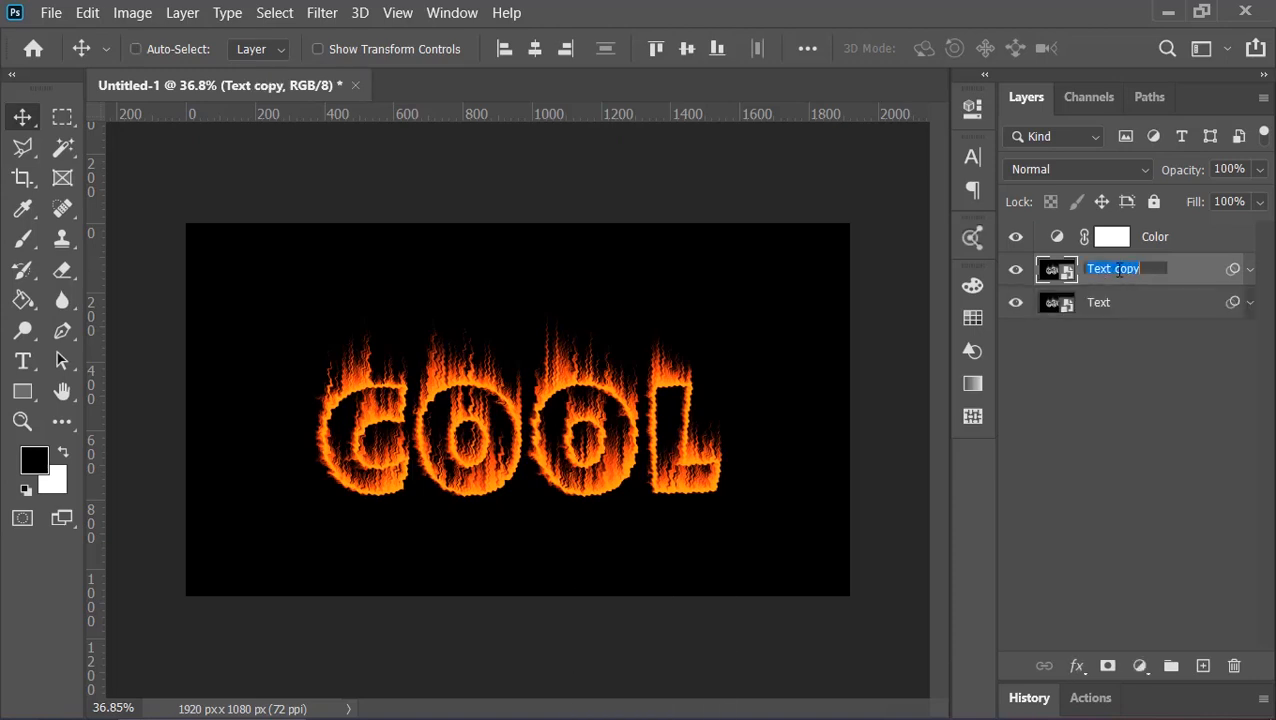
{"action": "type", "text": "Glow"}
{"action": "key", "text": "Return"}
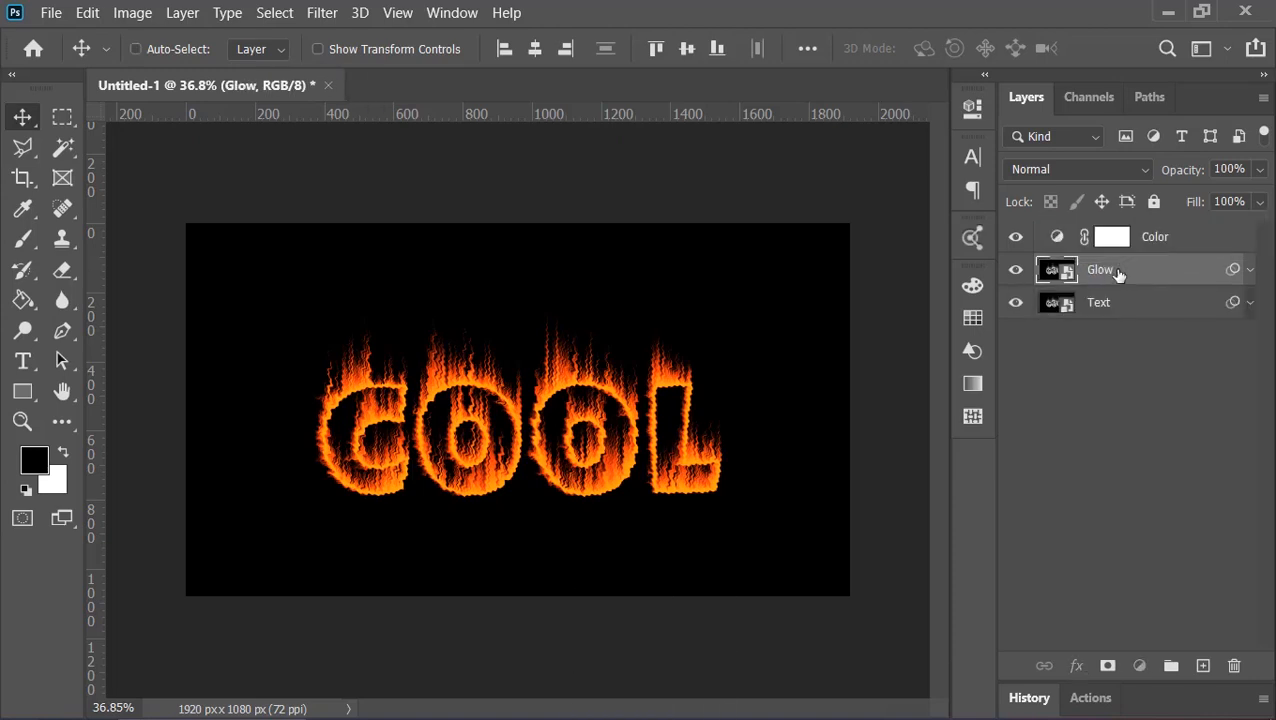
{"action": "left_click_drag", "start_coordinate": [1119, 271], "coordinate": [1133, 228]}
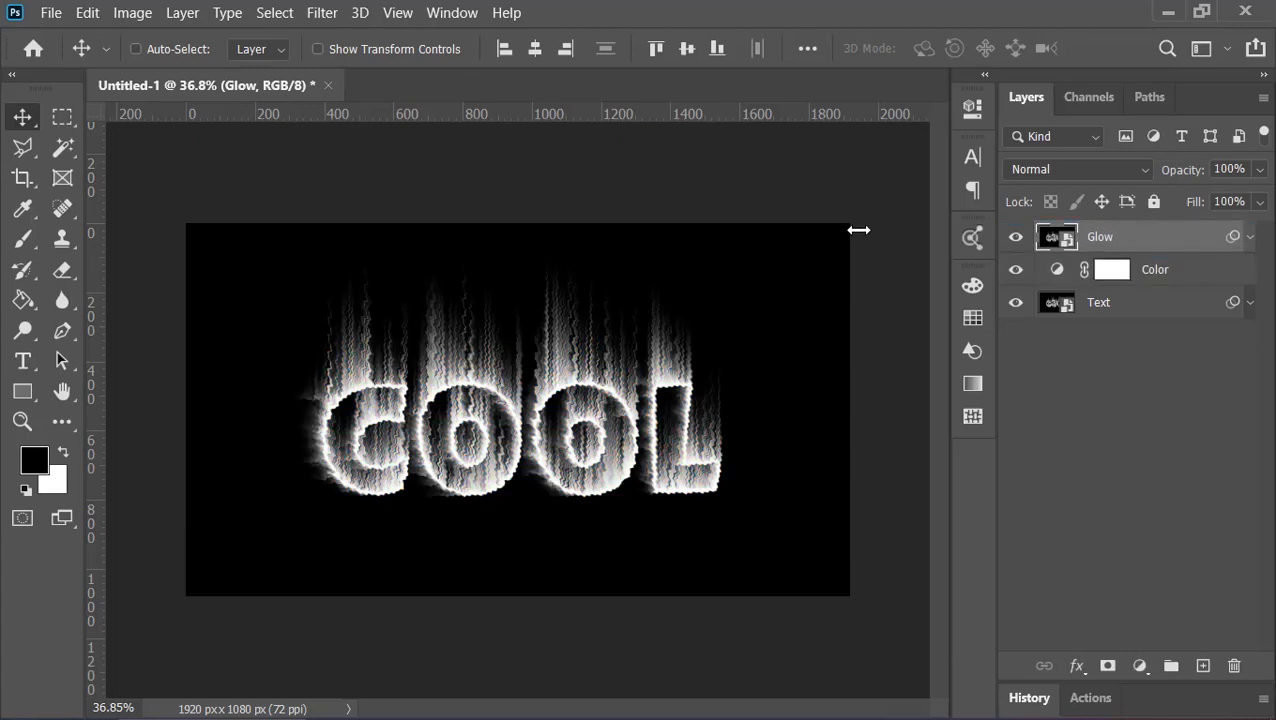
Step: Apply a Gaussian Blur with a 70-pixel radius to the Glow layer
{"action": "left_click", "coordinate": [318, 14]}
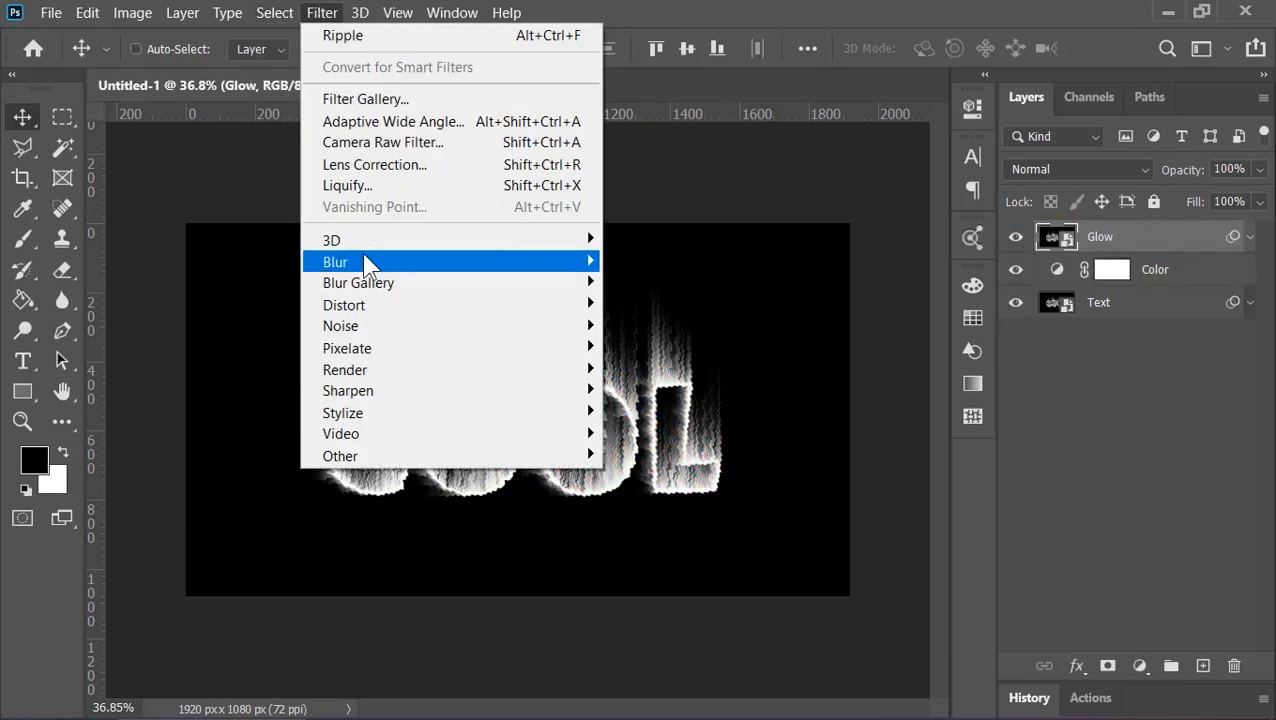
{"action": "mouse_move", "coordinate": [365, 262]}
{"action": "left_click", "coordinate": [653, 346]}
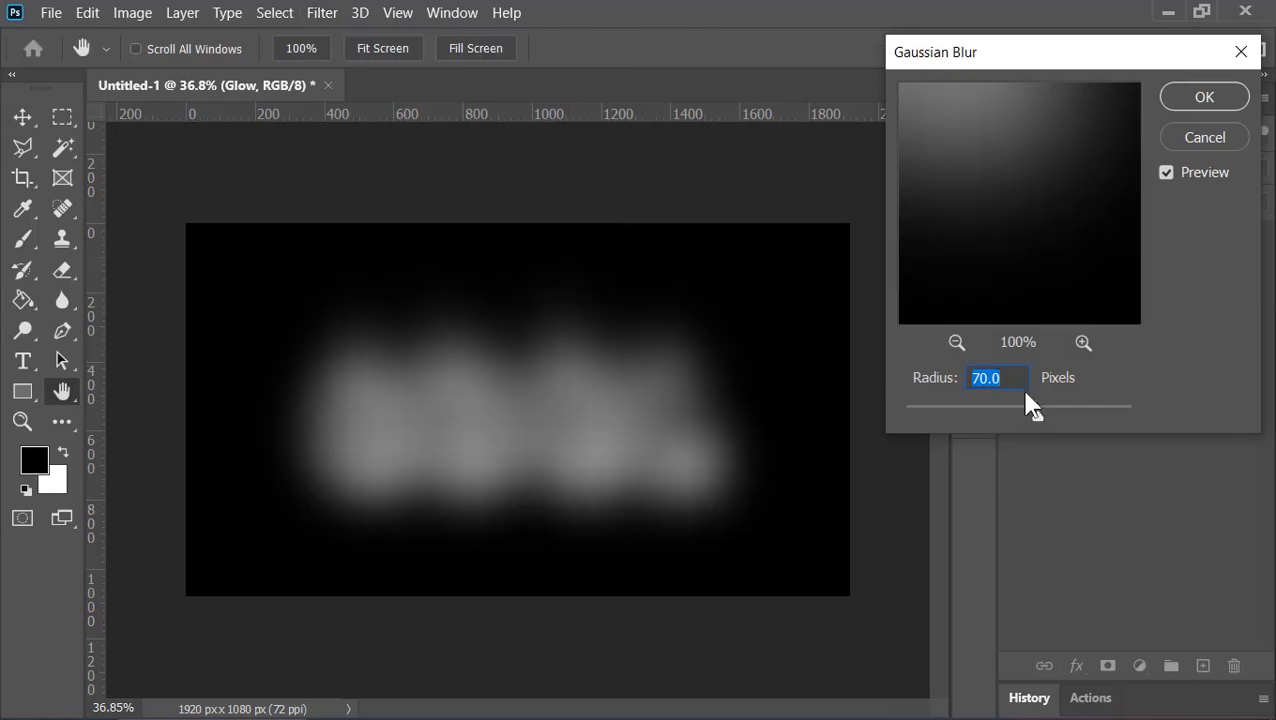
{"action": "left_click", "coordinate": [1203, 96]}
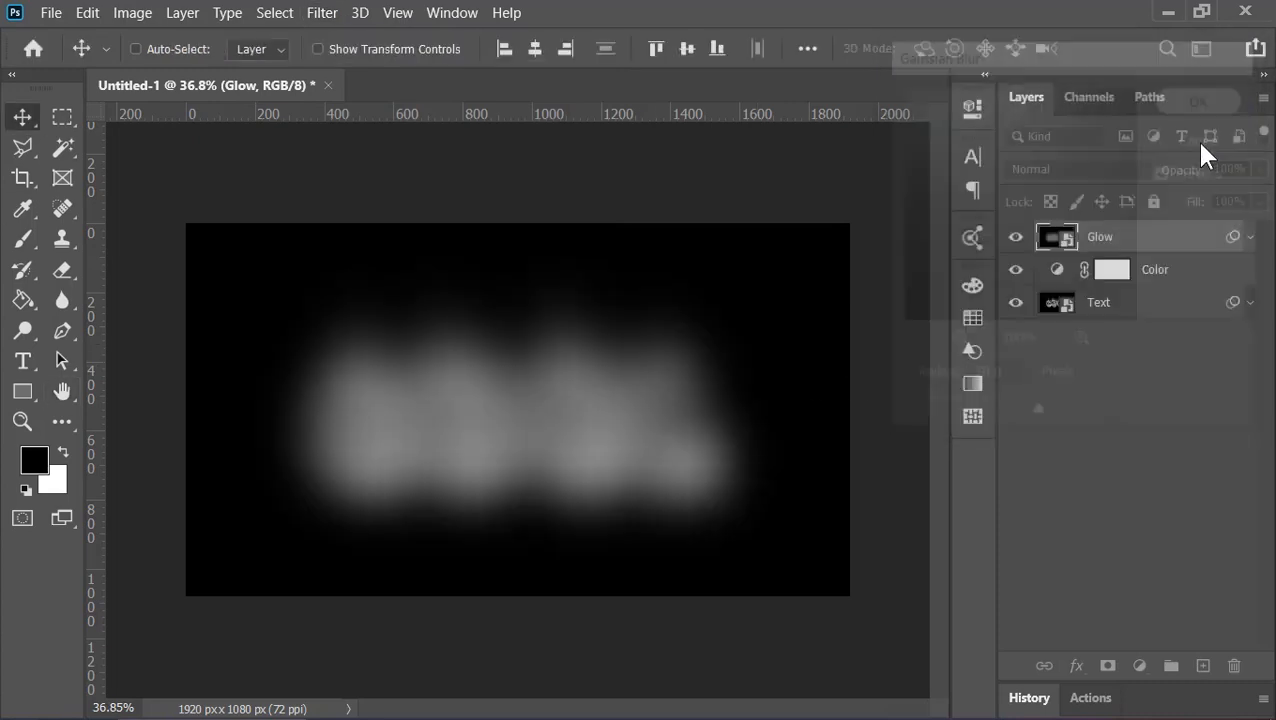
Step: Colorize the Glow layer with a Hue/Saturation adjustment, using Hue 15 and Saturation about 98
{"action": "key", "text": "ctrl+u"}
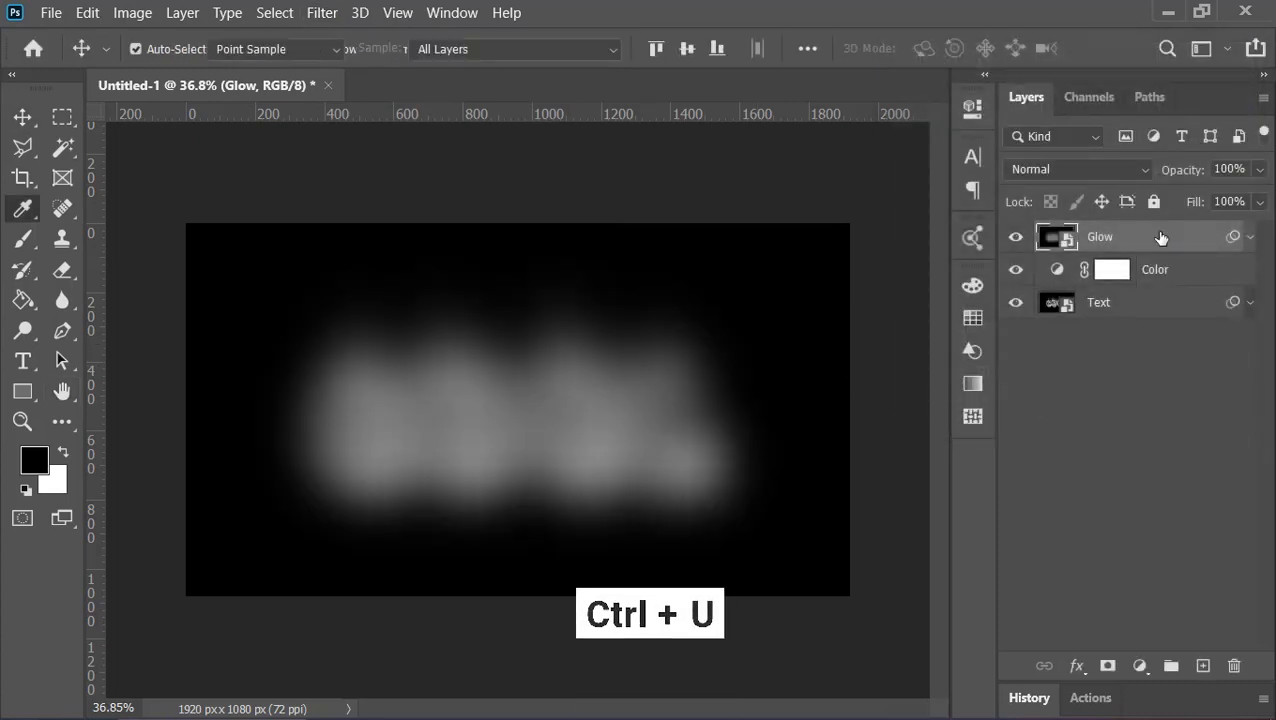
{"action": "left_click_drag", "start_coordinate": [1065, 55], "coordinate": [1118, 37]}
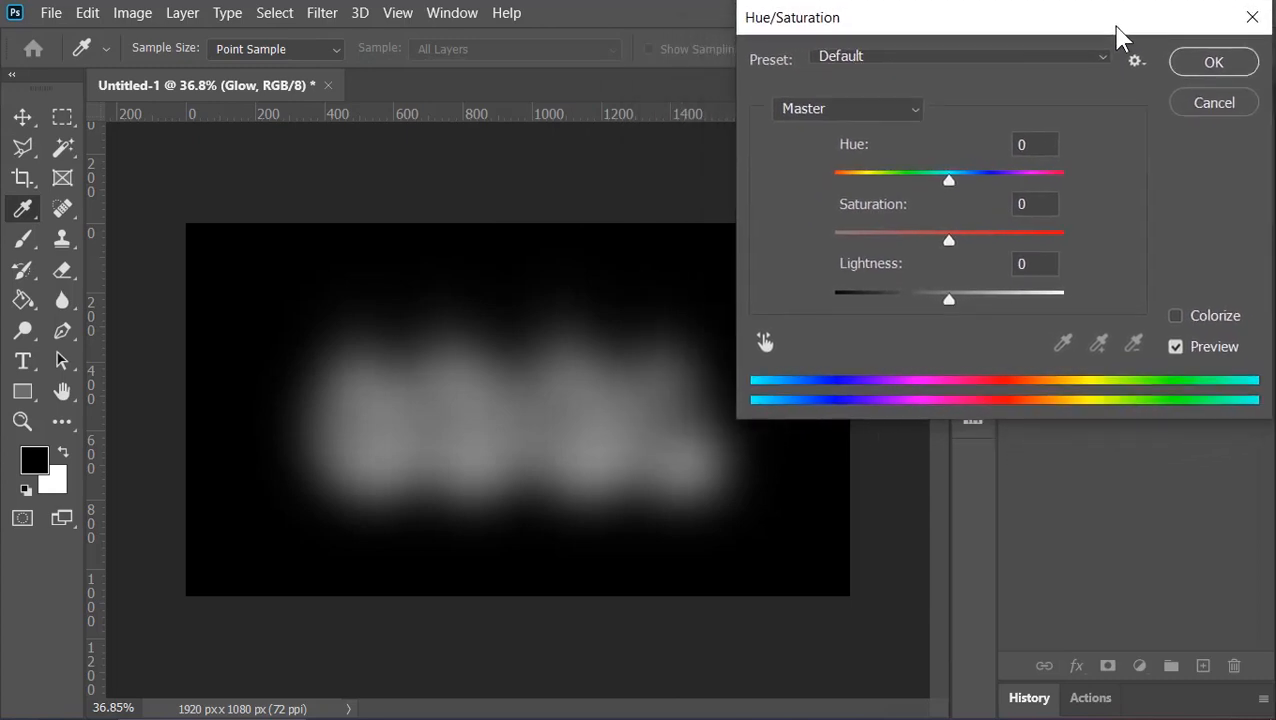
{"action": "left_click", "coordinate": [1213, 319]}
{"action": "left_click_drag", "start_coordinate": [913, 238], "coordinate": [1073, 225]}
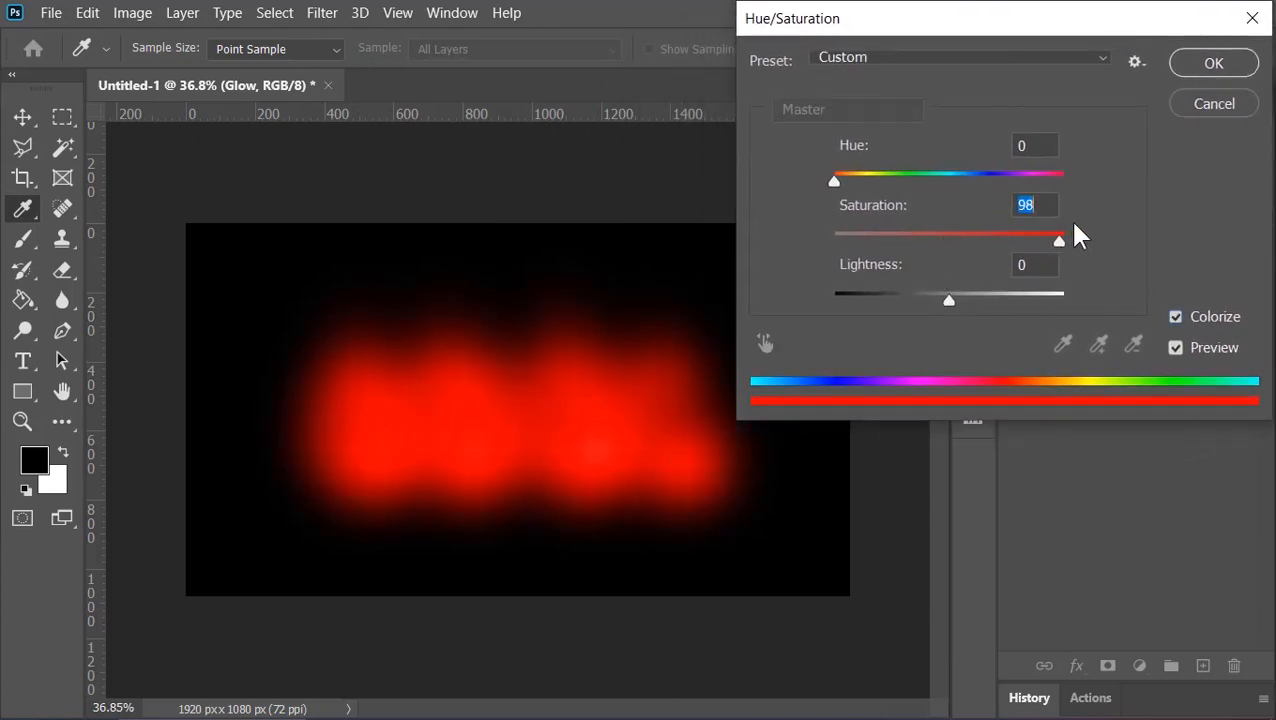
{"action": "left_click", "coordinate": [1043, 148]}
{"action": "type", "text": "15"}
{"action": "left_click", "coordinate": [1208, 64]}
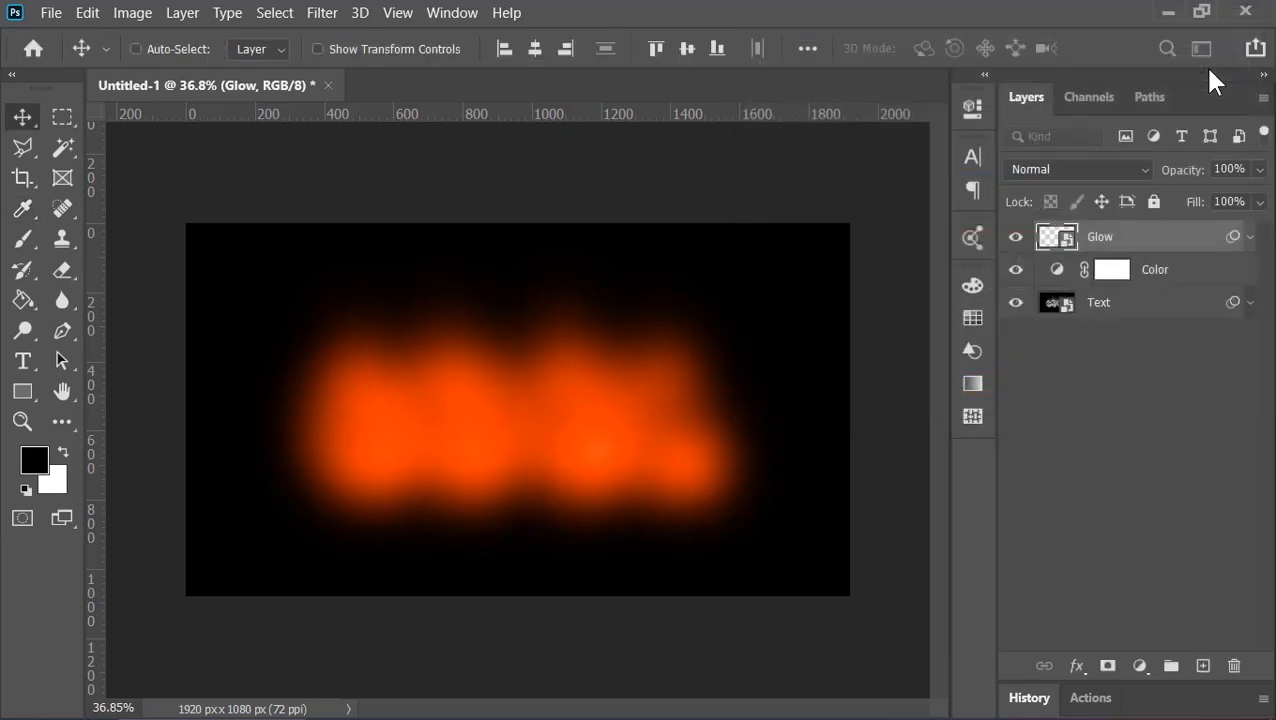
Step: Set the Glow layer's blend mode to Linear Dodge (Add) and its Fill to 30%
{"action": "left_click", "coordinate": [1100, 165]}
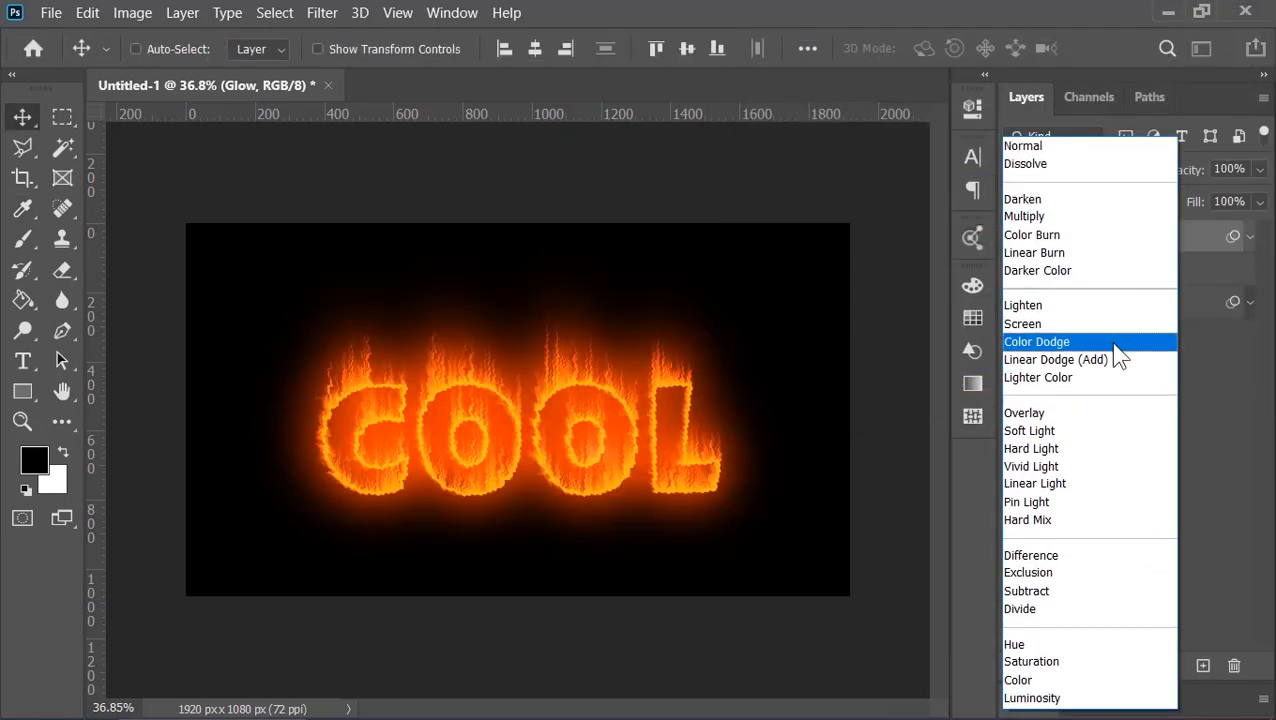
{"action": "left_click", "coordinate": [1110, 368]}
{"action": "left_click", "coordinate": [1221, 202]}
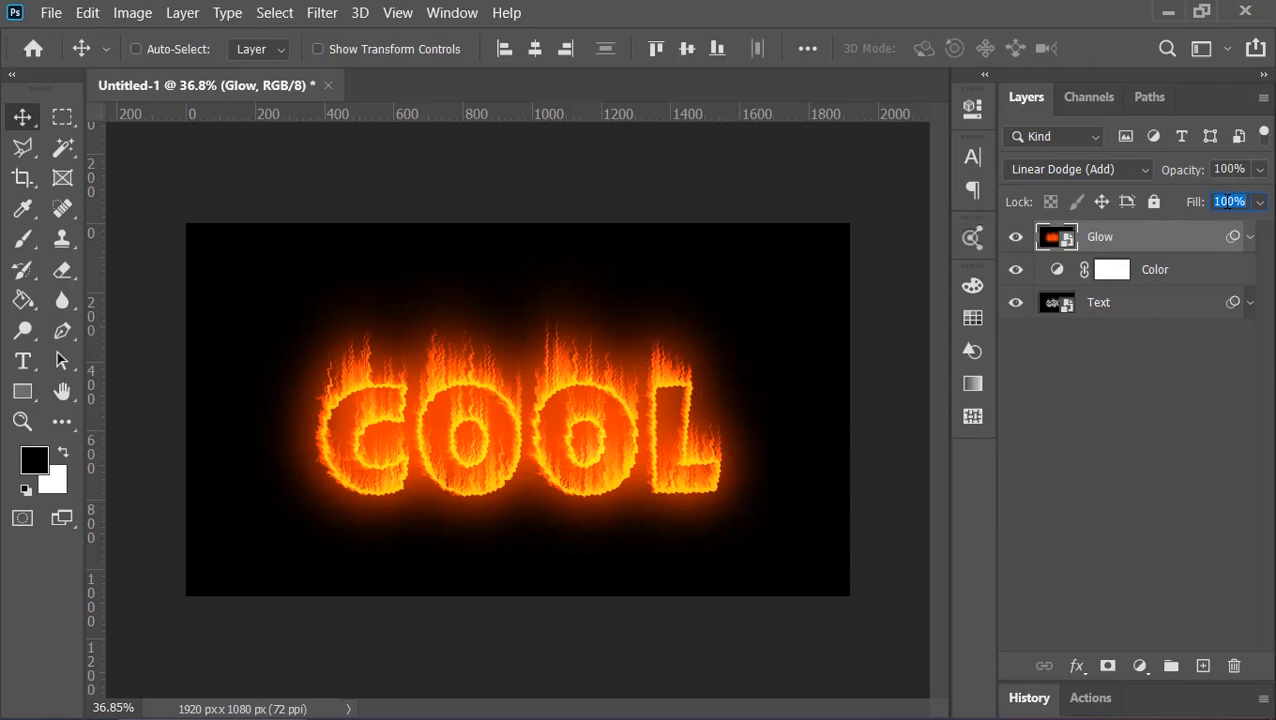
{"action": "type", "text": "30"}
{"action": "key", "text": "Return"}
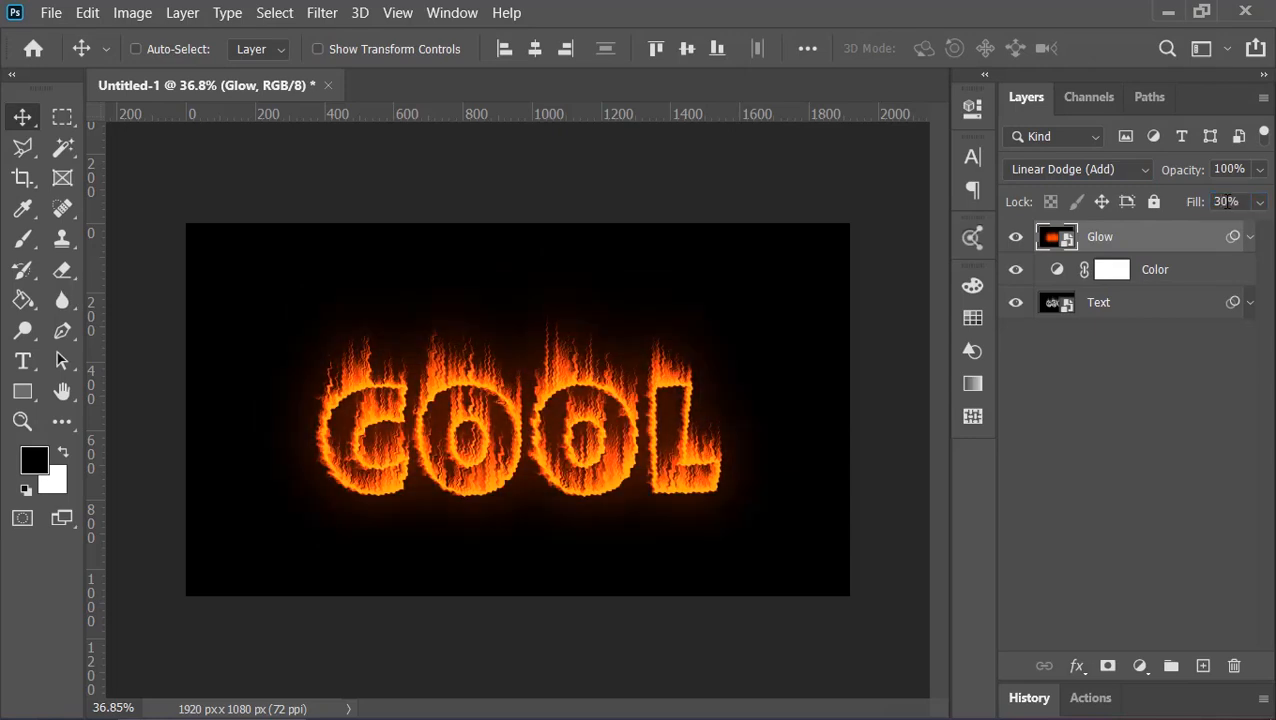
Step: Add a Gradient Fill layer above the Glow layer using the Foreground to Background preset and open its gradient for editing
{"action": "left_click", "coordinate": [1140, 665]}
{"action": "left_click", "coordinate": [1136, 273]}
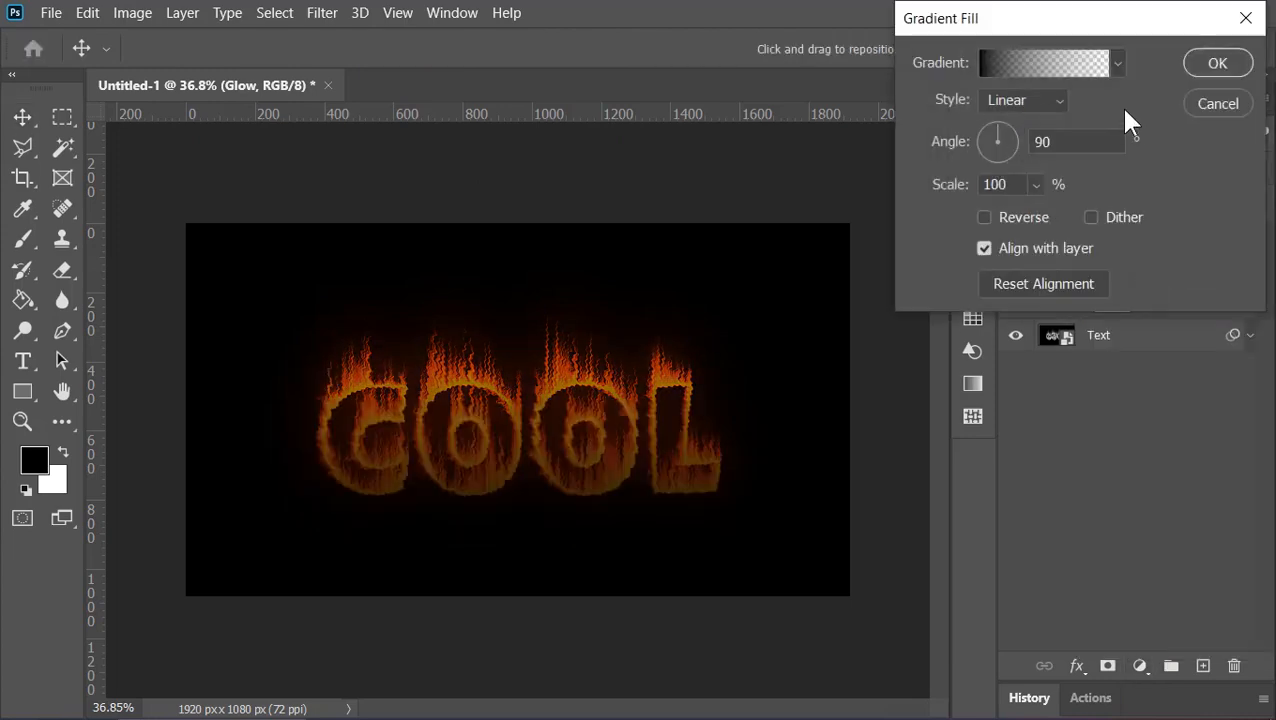
{"action": "left_click", "coordinate": [1118, 68]}
{"action": "left_click", "coordinate": [990, 140]}
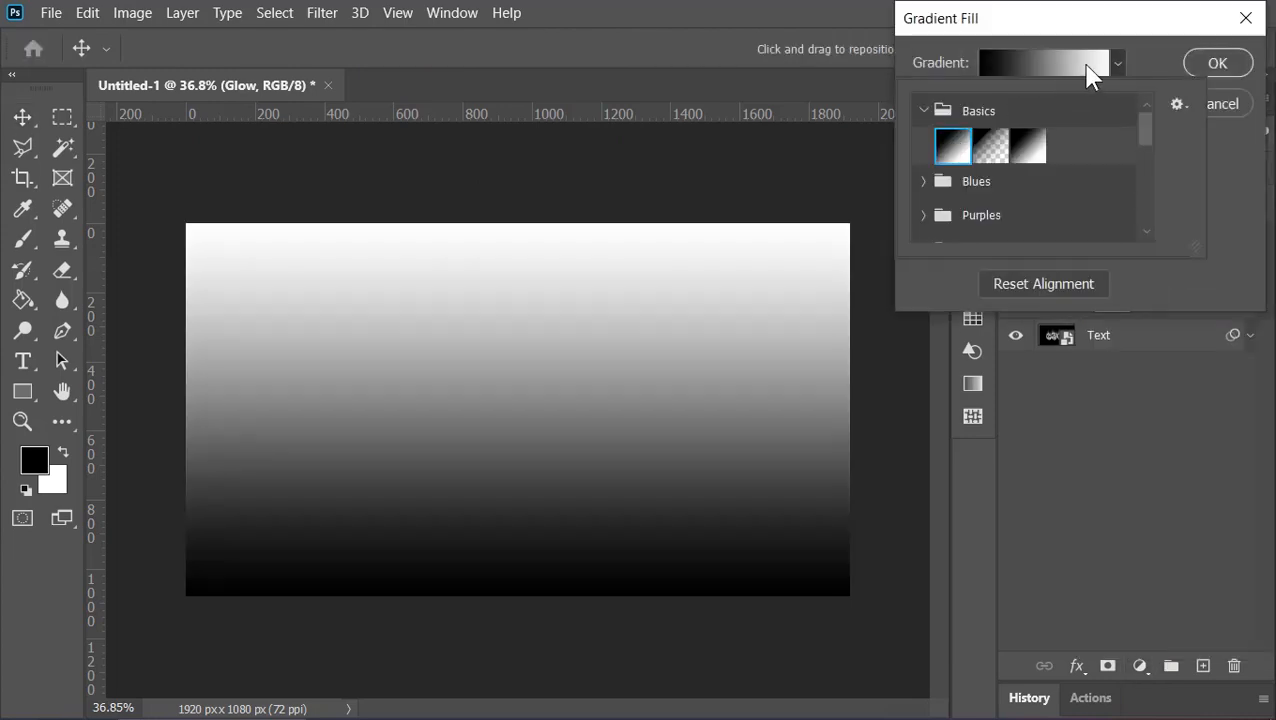
{"action": "left_click", "coordinate": [1093, 75]}
{"action": "left_click", "coordinate": [1090, 68]}
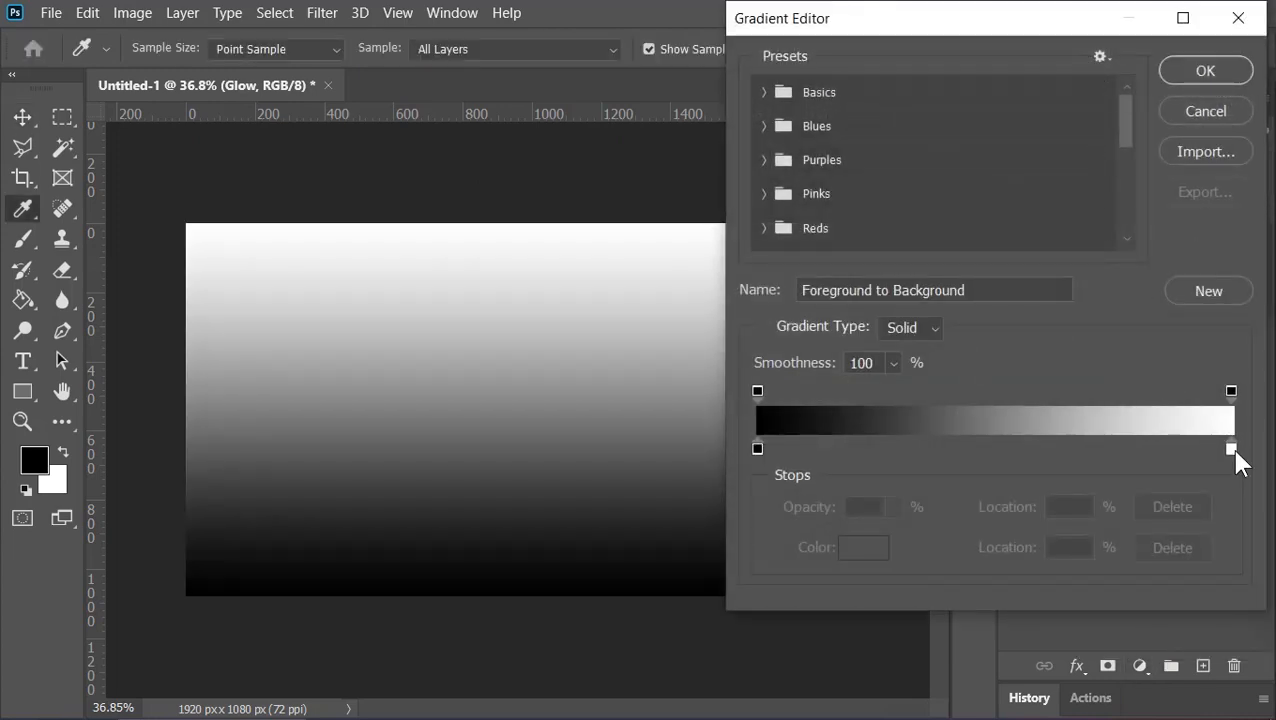
Step: Recolor the gradient's white end stop at location 100% to orange (#ff3f12) and accept the edited gradient
{"action": "left_click", "coordinate": [1233, 450]}
{"action": "left_click", "coordinate": [870, 549]}
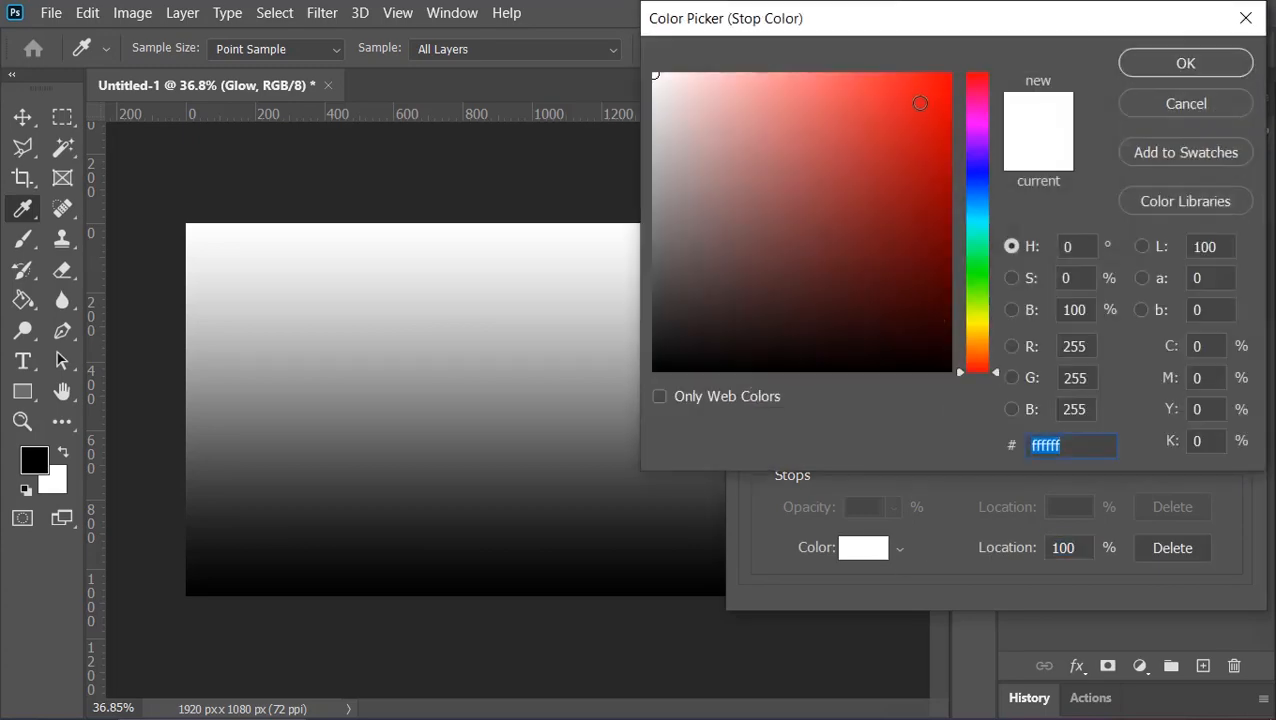
{"action": "left_click_drag", "start_coordinate": [920, 92], "coordinate": [931, 73]}
{"action": "left_click_drag", "start_coordinate": [990, 375], "coordinate": [985, 365]}
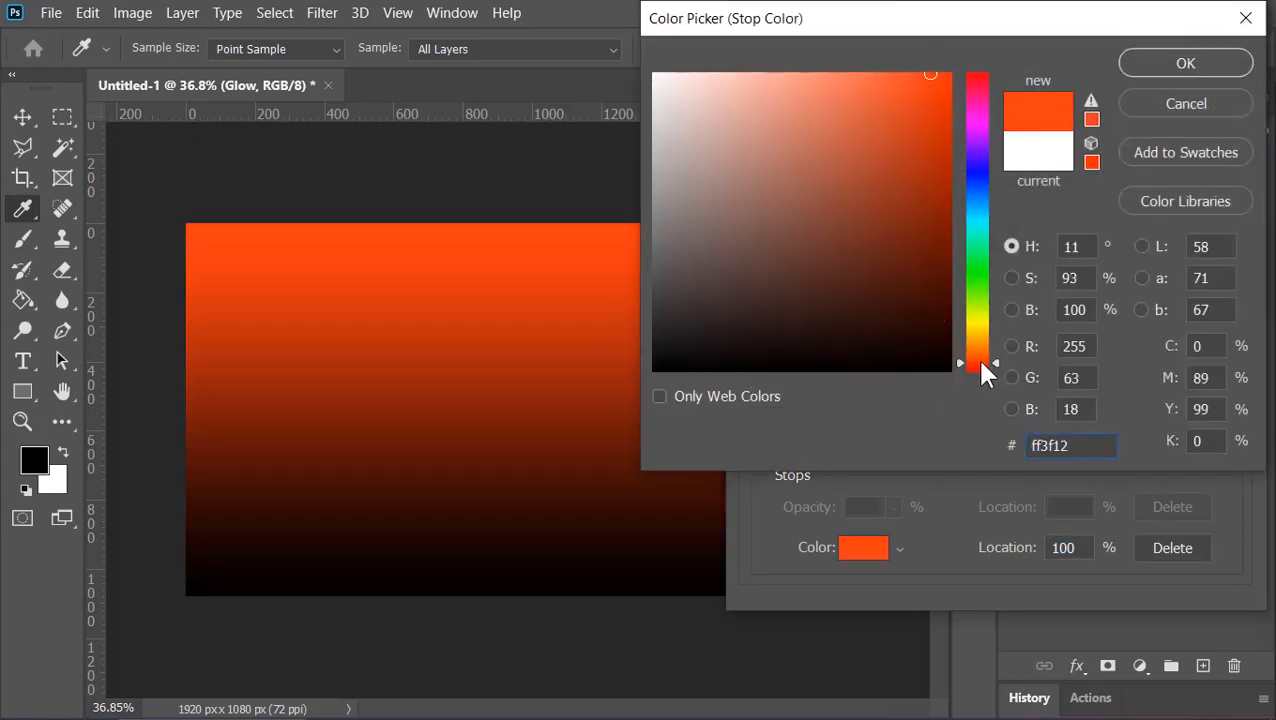
{"action": "left_click", "coordinate": [1162, 68]}
{"action": "left_click", "coordinate": [1186, 72]}
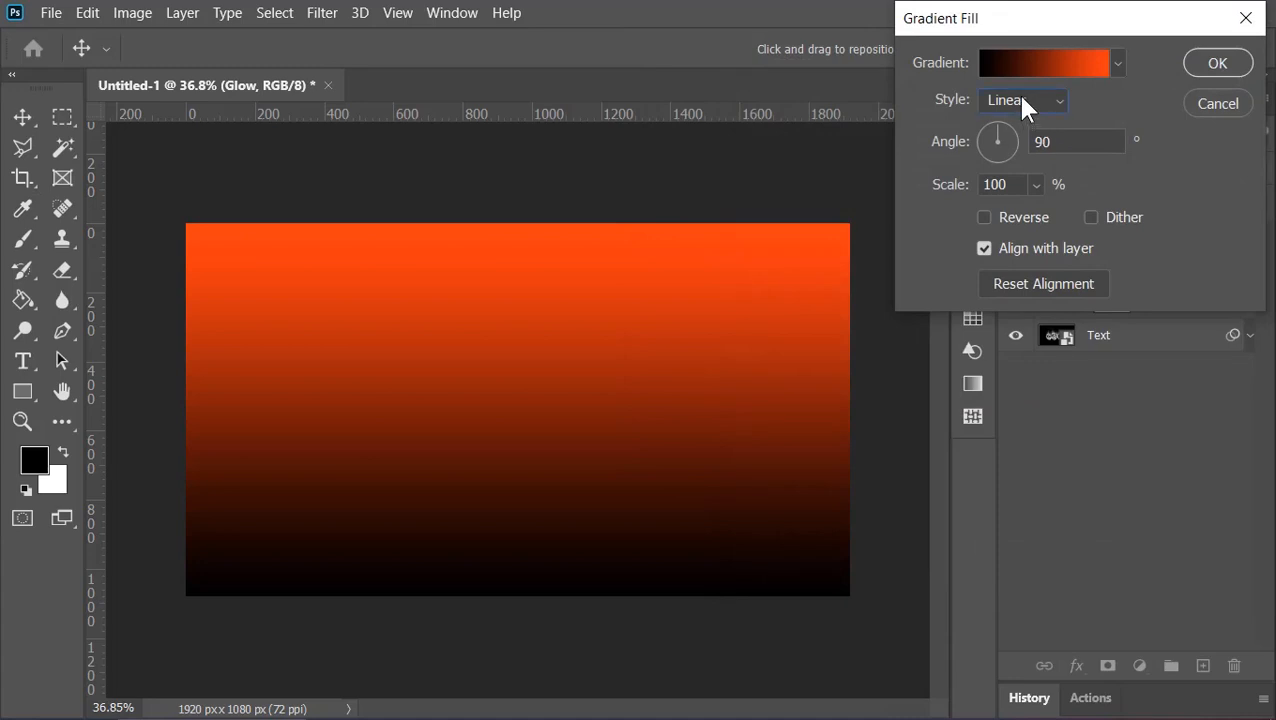
Step: Set the gradient fill to Radial style with a 370% scale and reverse its colors
{"action": "left_click", "coordinate": [1022, 100]}
{"action": "left_click", "coordinate": [1020, 138]}
{"action": "left_click", "coordinate": [1007, 183]}
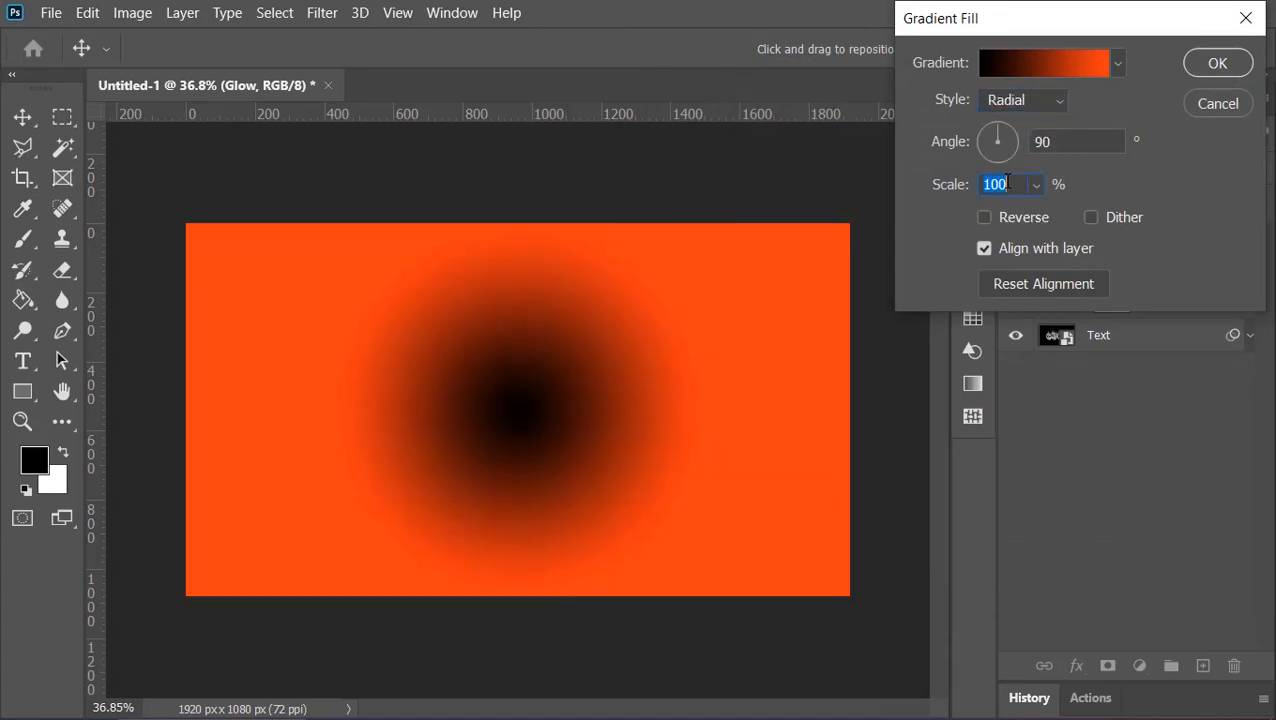
{"action": "type", "text": "370"}
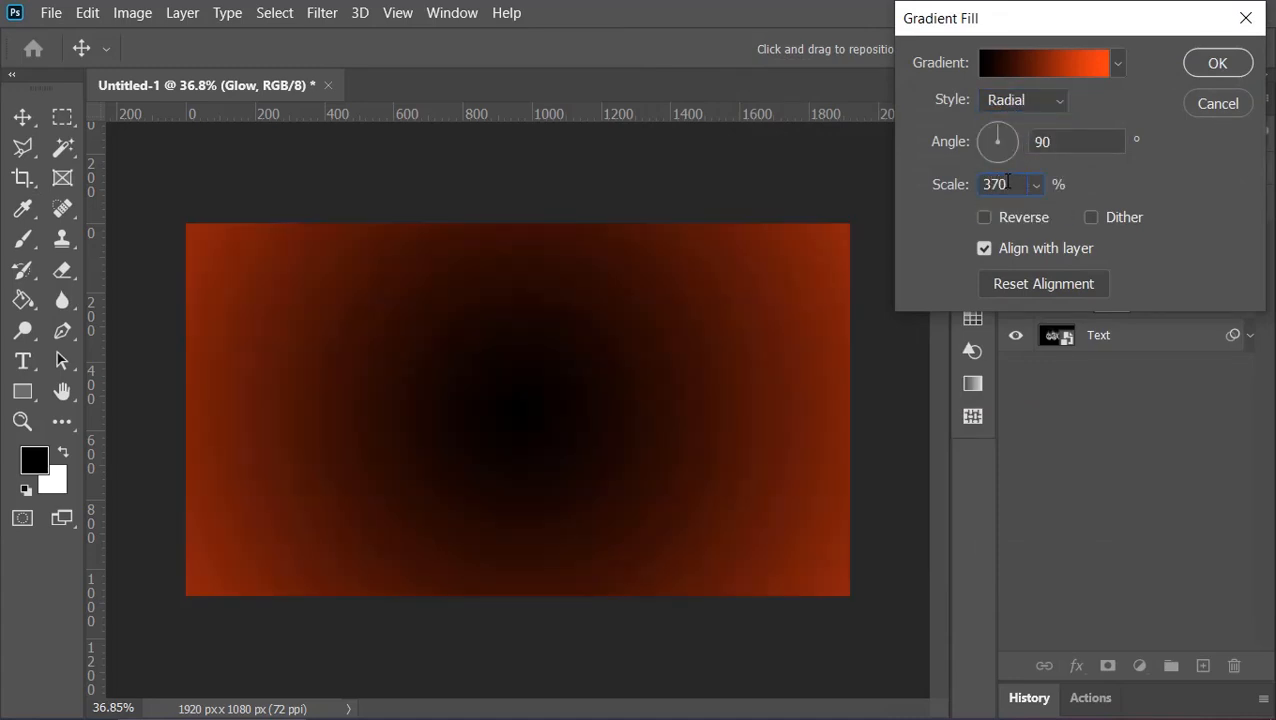
{"action": "left_click", "coordinate": [1010, 224]}
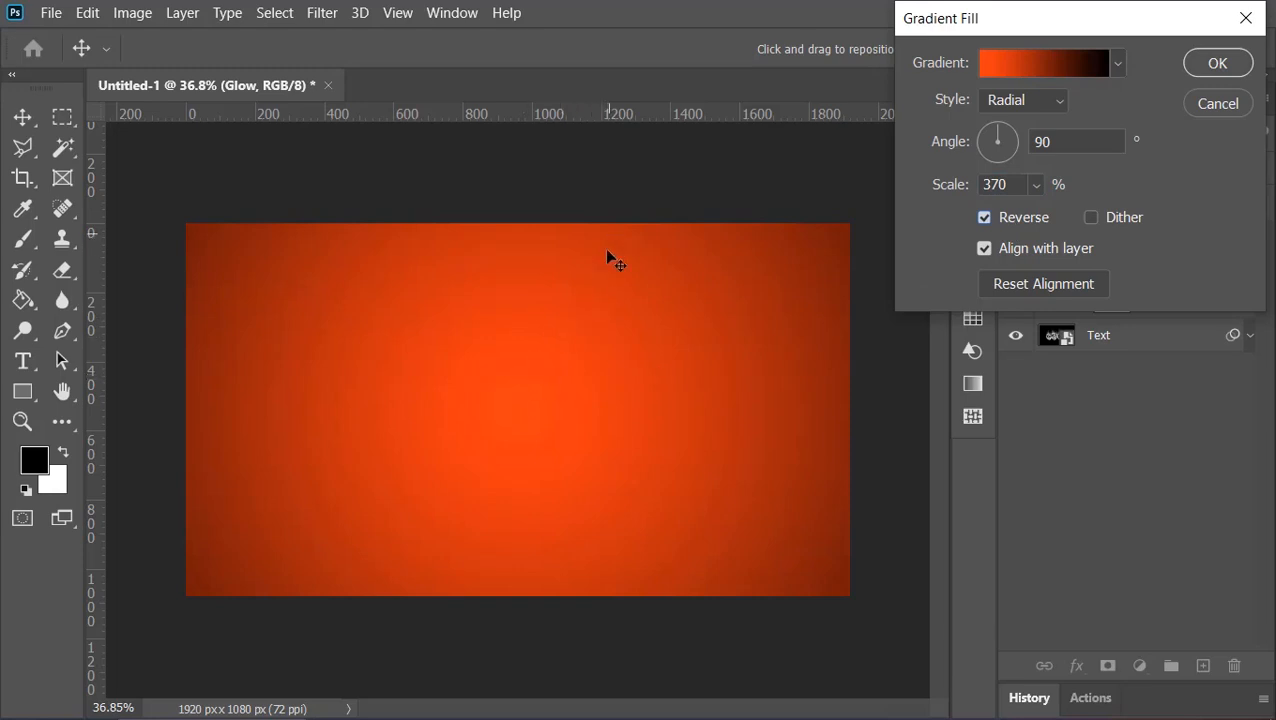
Step: Reposition the radial gradient's center well below the canvas so only a faint glow covers the bottom edge, and apply the fill
{"action": "left_click_drag", "start_coordinate": [608, 256], "coordinate": [564, 676]}
{"action": "left_click_drag", "start_coordinate": [607, 288], "coordinate": [595, 570]}
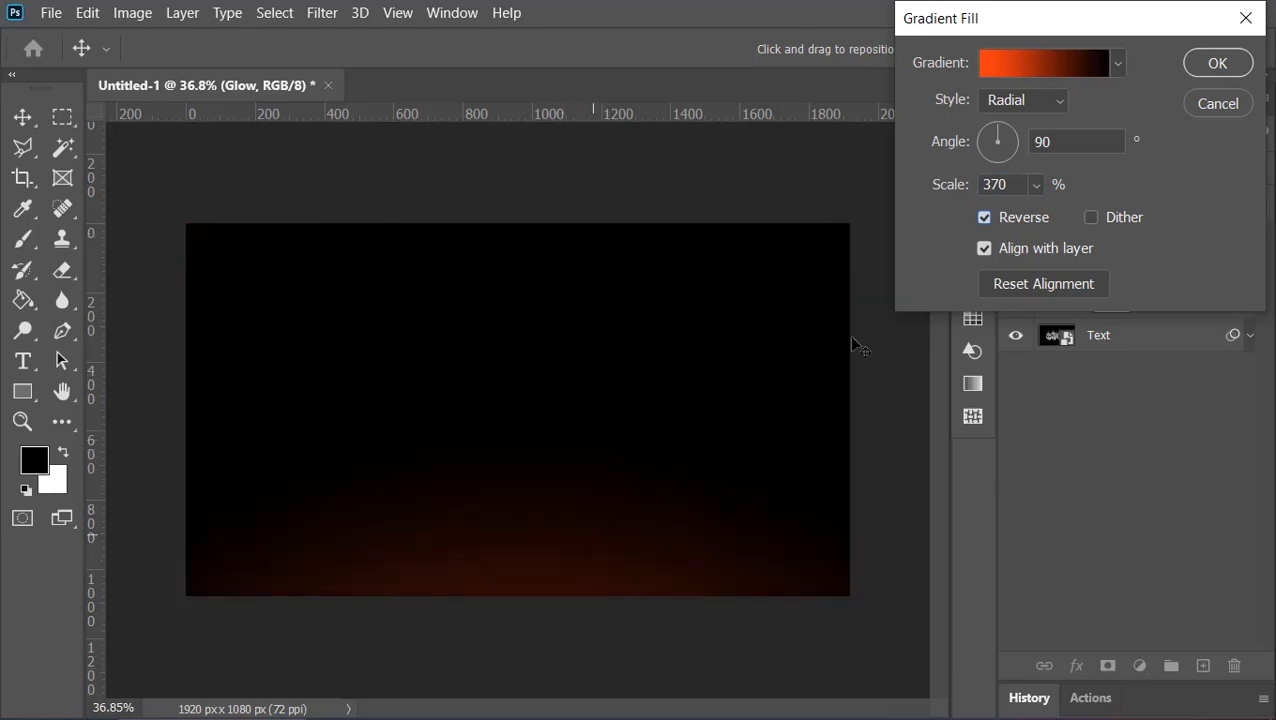
{"action": "left_click", "coordinate": [1217, 63]}
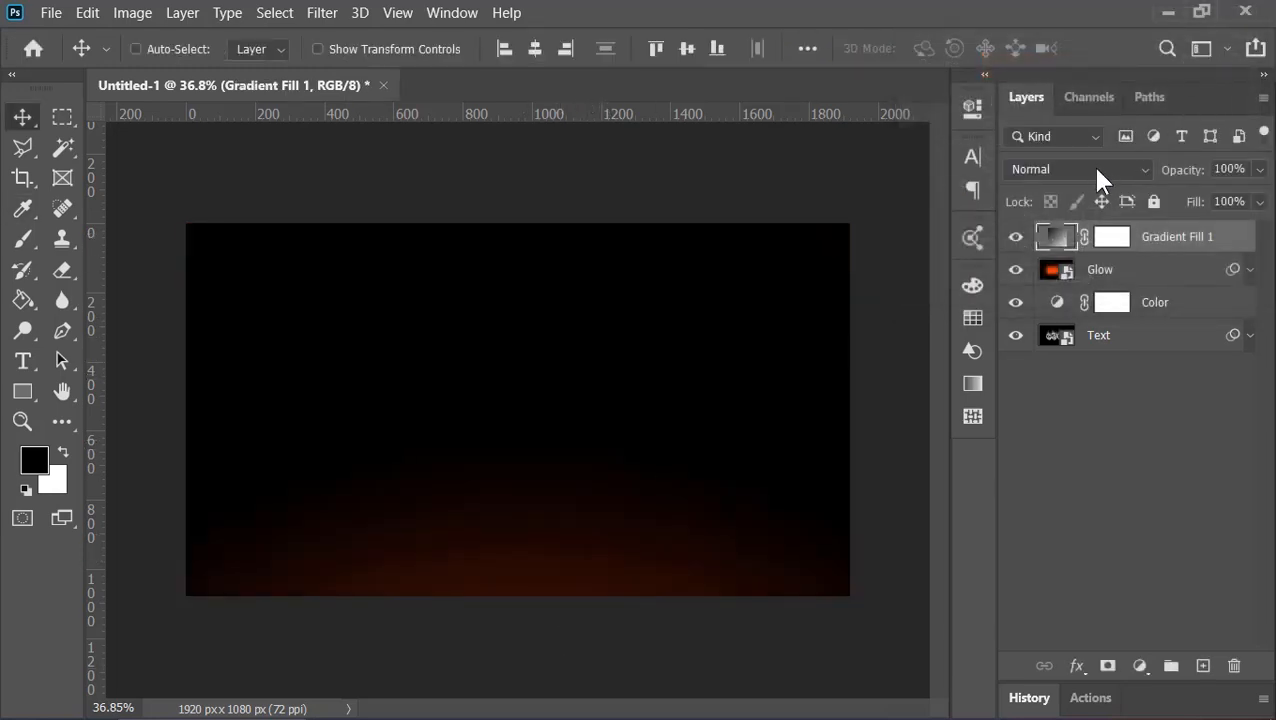
Step: Set the gradient fill layer's blend mode to Screen and rename the layer as Light
{"action": "left_click", "coordinate": [1097, 170]}
{"action": "left_click", "coordinate": [1040, 319]}
{"action": "double_click", "coordinate": [1167, 236]}
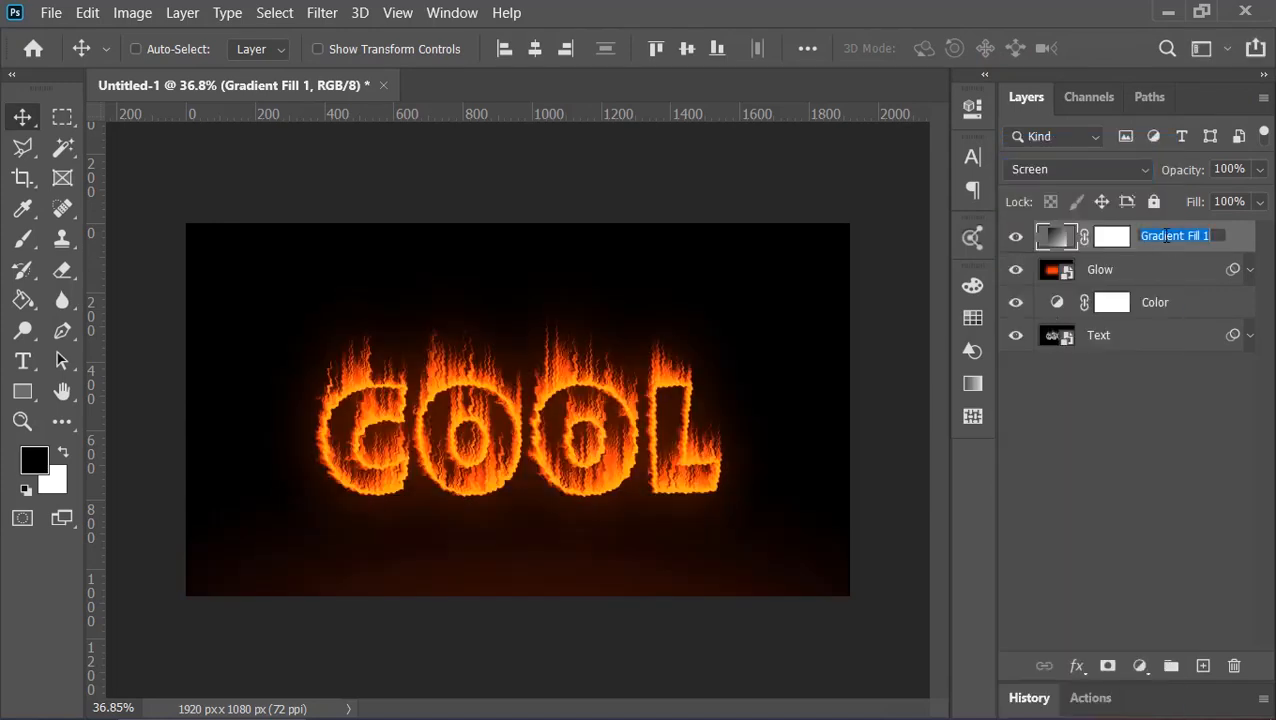
{"action": "type", "text": "Light"}
{"action": "key", "text": "Return"}
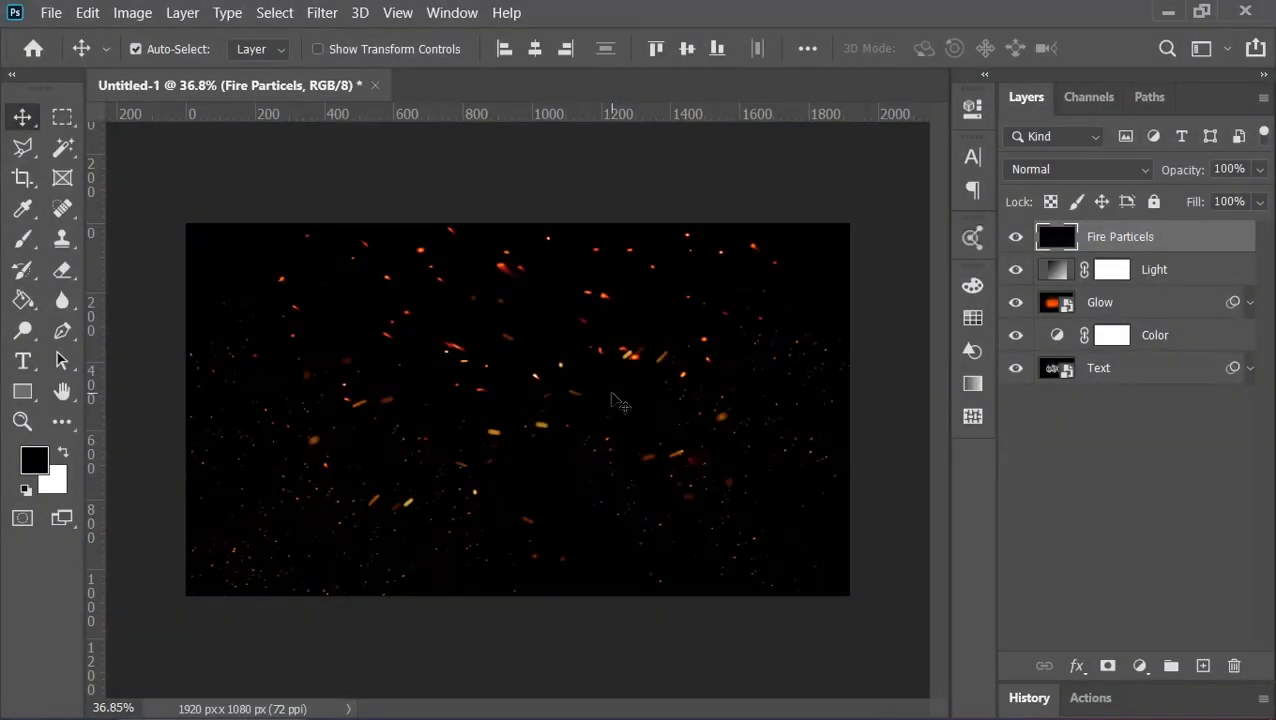
Step: Set the Fire Particels layer's blend mode to Linear Dodge (Add)
{"action": "left_click", "coordinate": [1030, 170]}
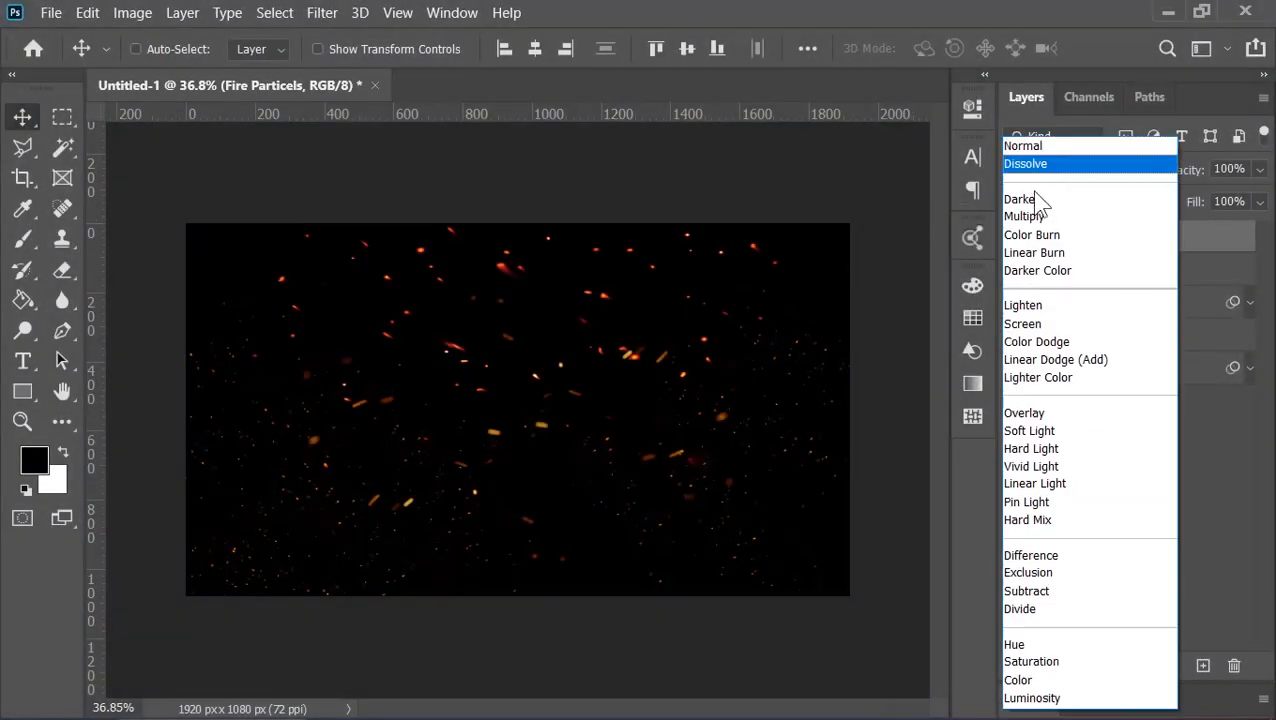
{"action": "left_click", "coordinate": [1078, 365]}
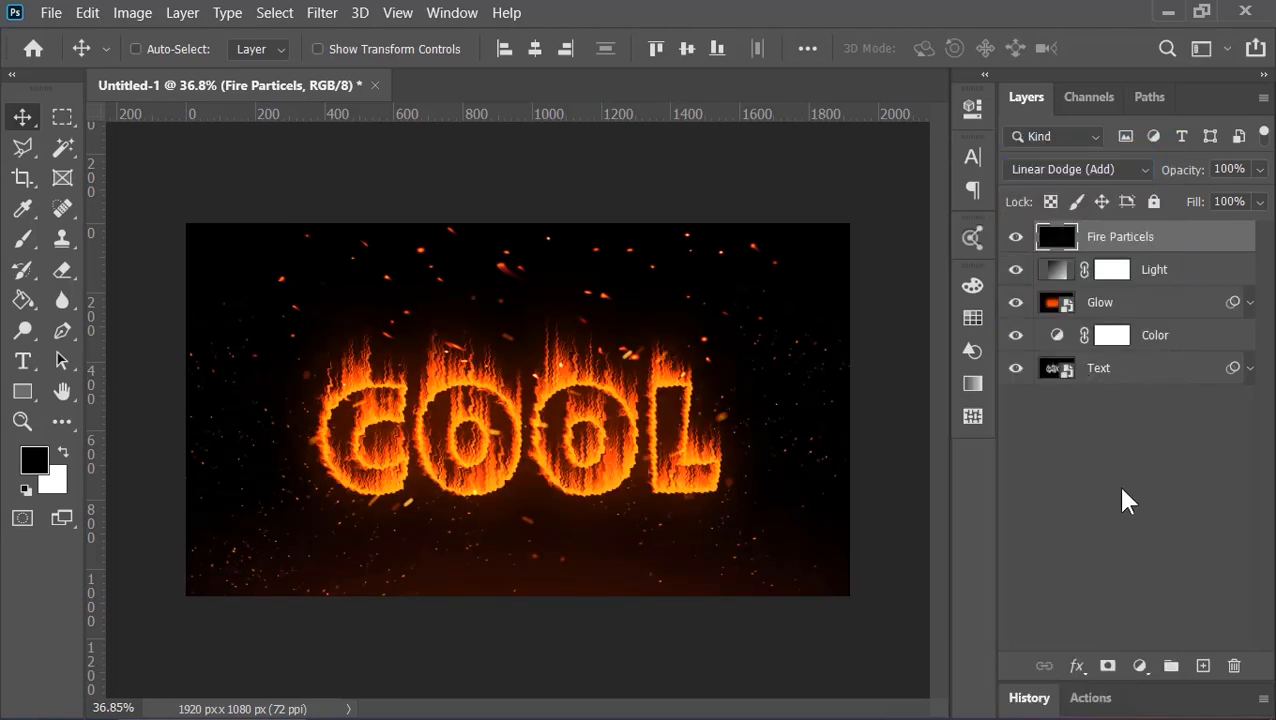
Step: Open the nested smart objects inside the Text layer down to the editable text and change COOL to EDIT
{"action": "left_click", "coordinate": [1062, 370]}
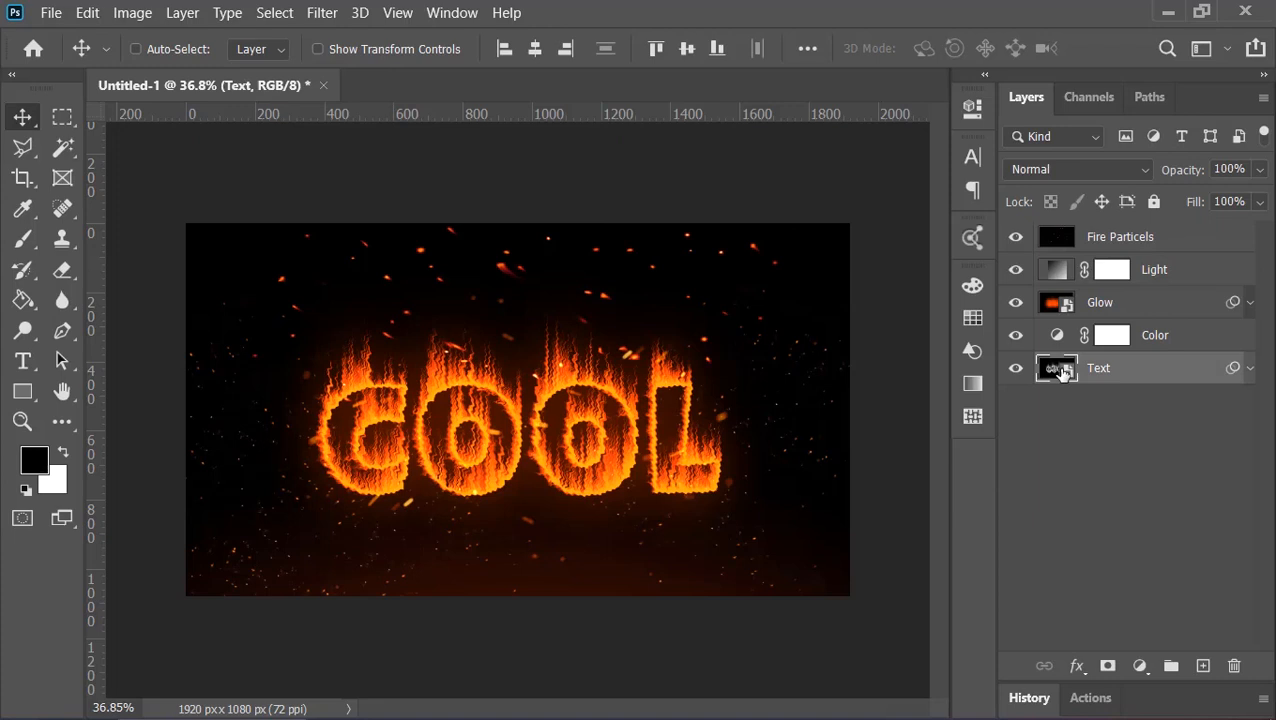
{"action": "double_click", "coordinate": [1062, 370]}
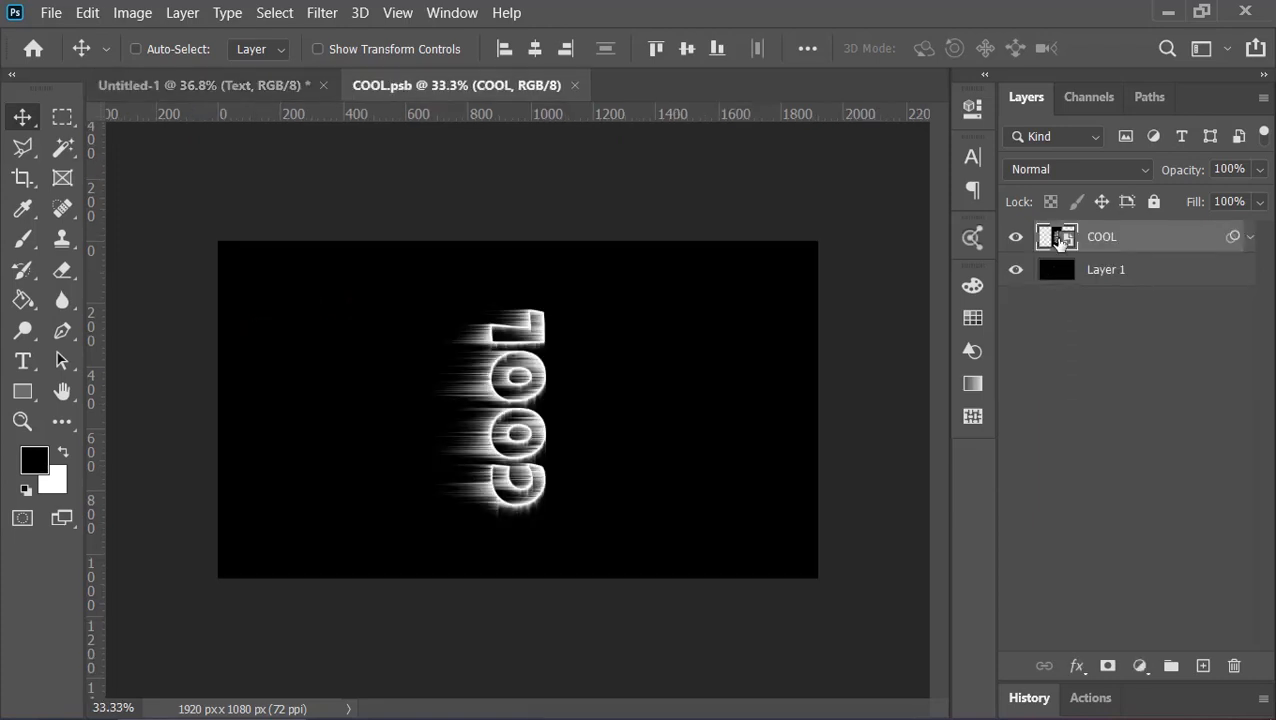
{"action": "double_click", "coordinate": [1060, 238]}
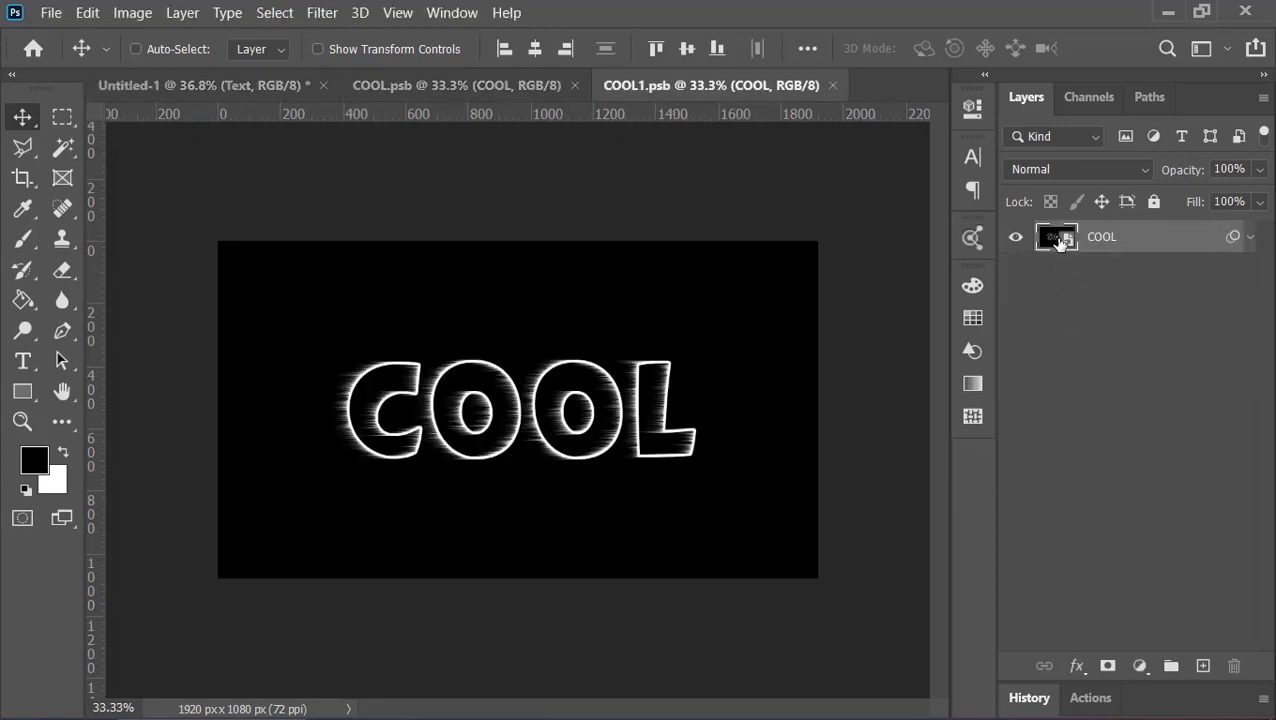
{"action": "double_click", "coordinate": [1060, 240]}
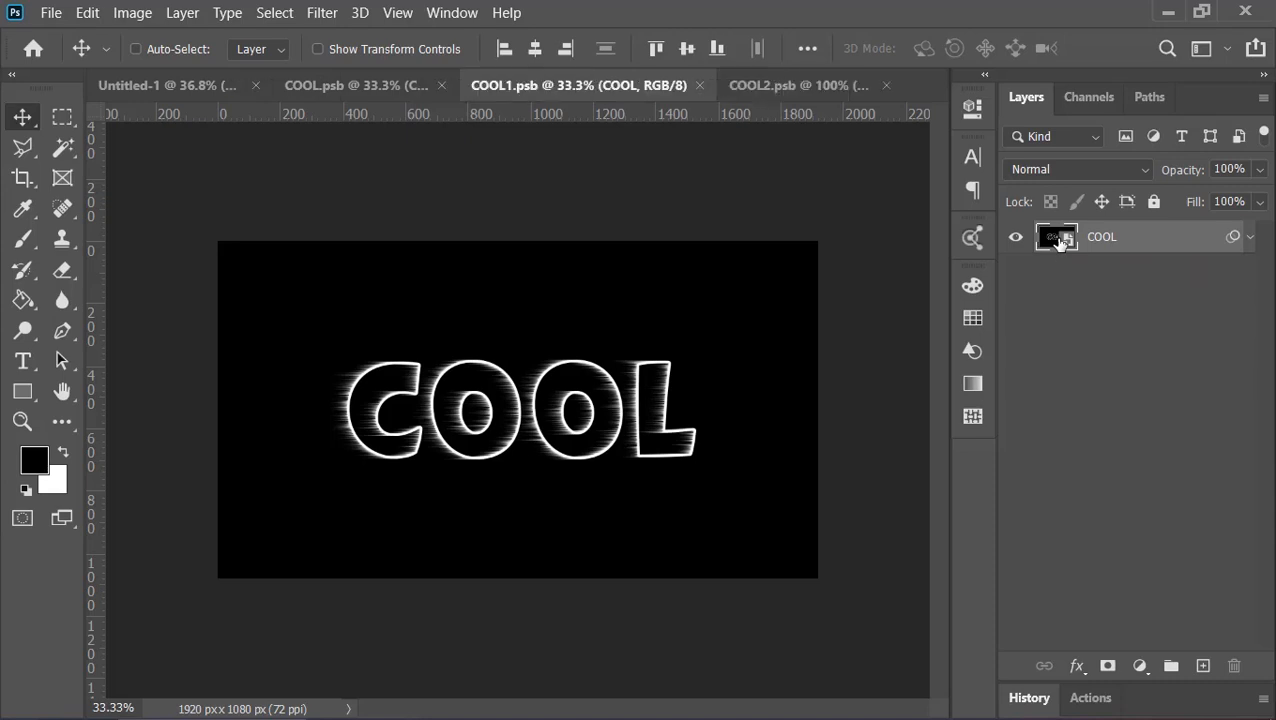
{"action": "double_click", "coordinate": [1057, 238]}
{"action": "type", "text": "EDIT"}
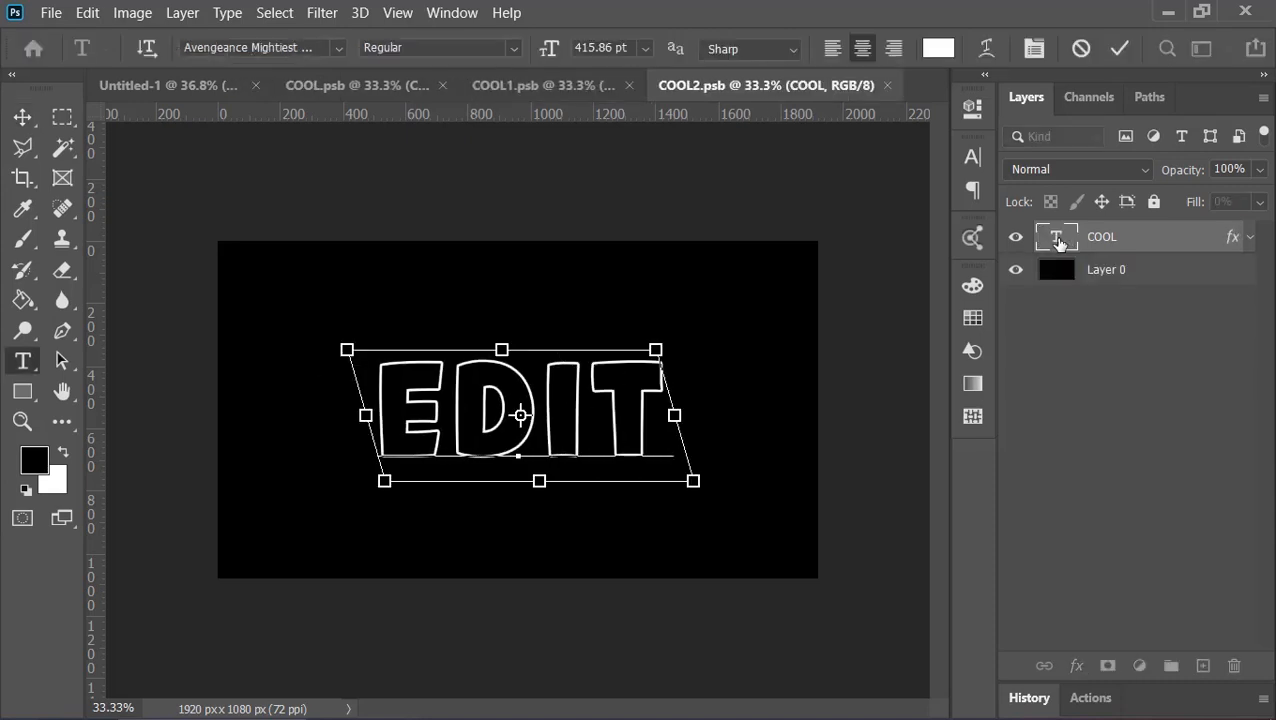
{"action": "key", "text": "ctrl+Return"}
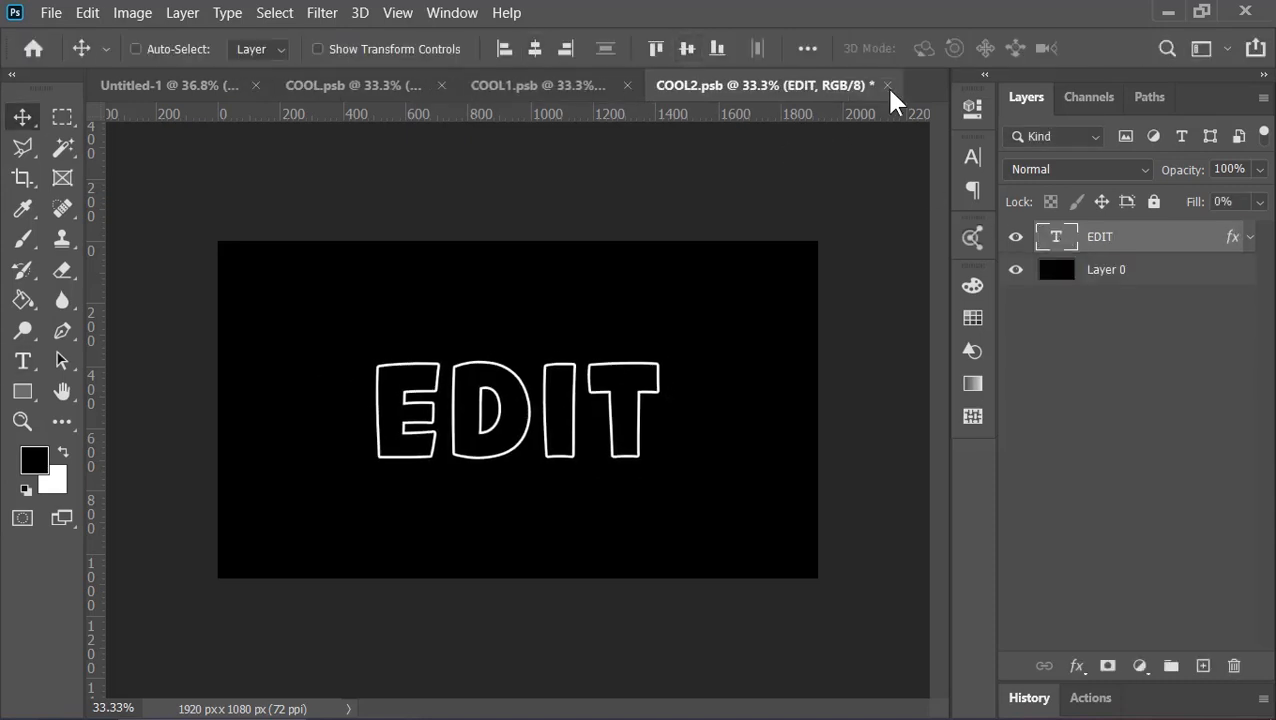
Step: Save and close the nested smart object documents COOL2.psb, COOL1.psb and COOL.psb in turn
{"action": "left_click", "coordinate": [887, 85]}
{"action": "left_click", "coordinate": [596, 311]}
{"action": "left_click", "coordinate": [849, 85]}
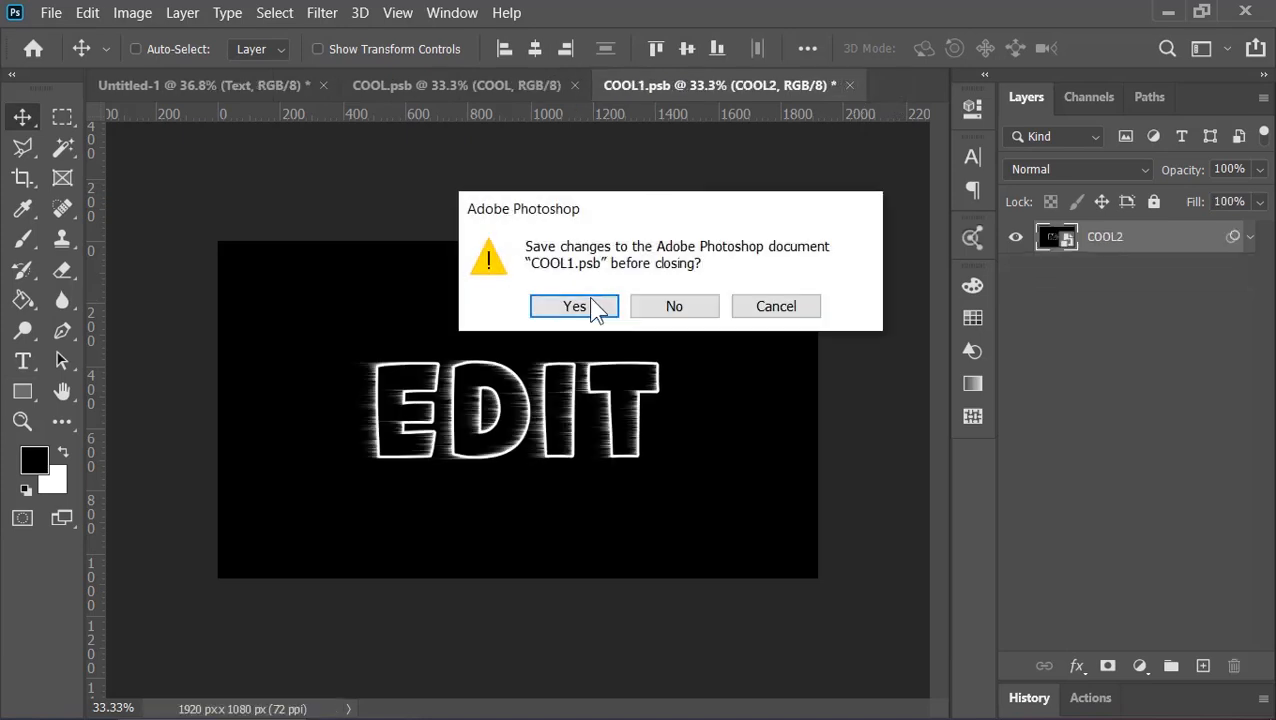
{"action": "left_click", "coordinate": [588, 304]}
{"action": "left_click", "coordinate": [591, 85]}
{"action": "left_click", "coordinate": [584, 307]}
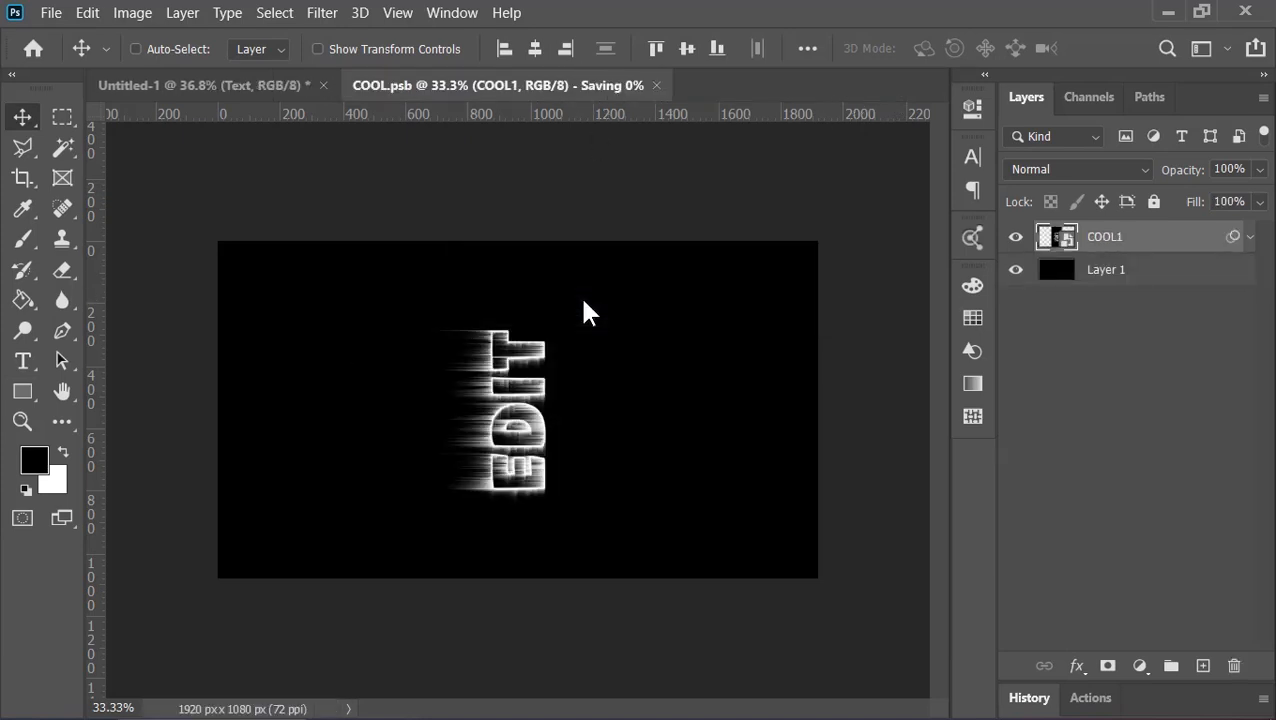